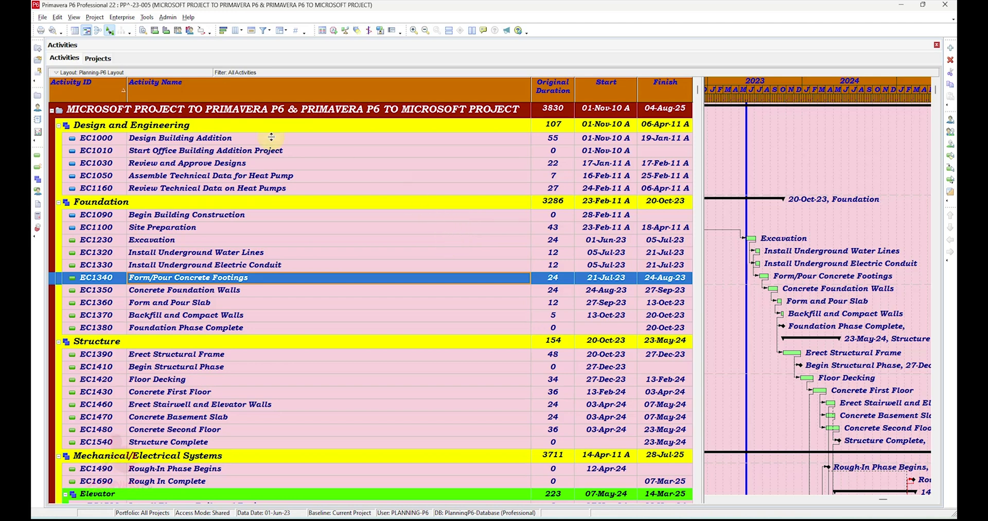
# Start exporting the project from File > Export with Microsoft Project XML 2016 as the format
pyautogui.click(43, 17)
pyautogui.click(56, 65)
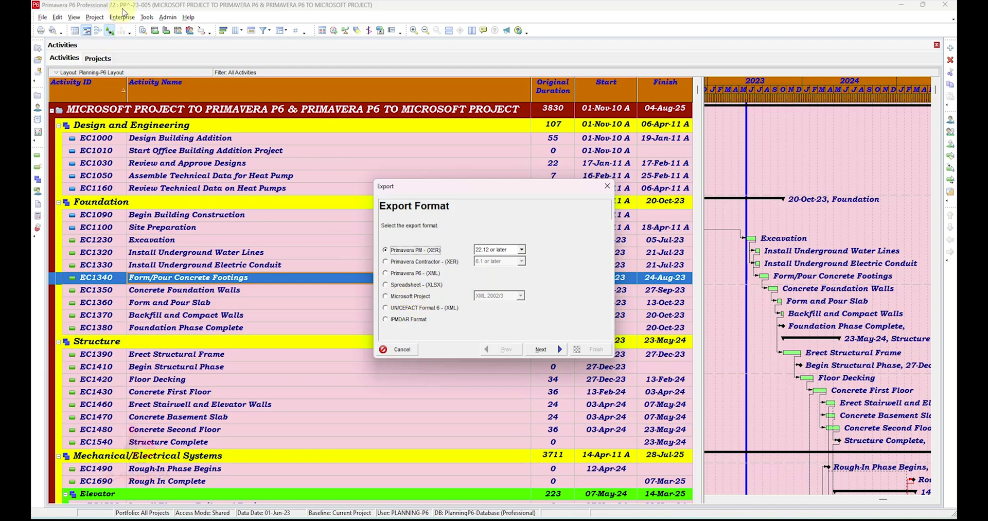
pyautogui.click(411, 296)
pyautogui.click(521, 296)
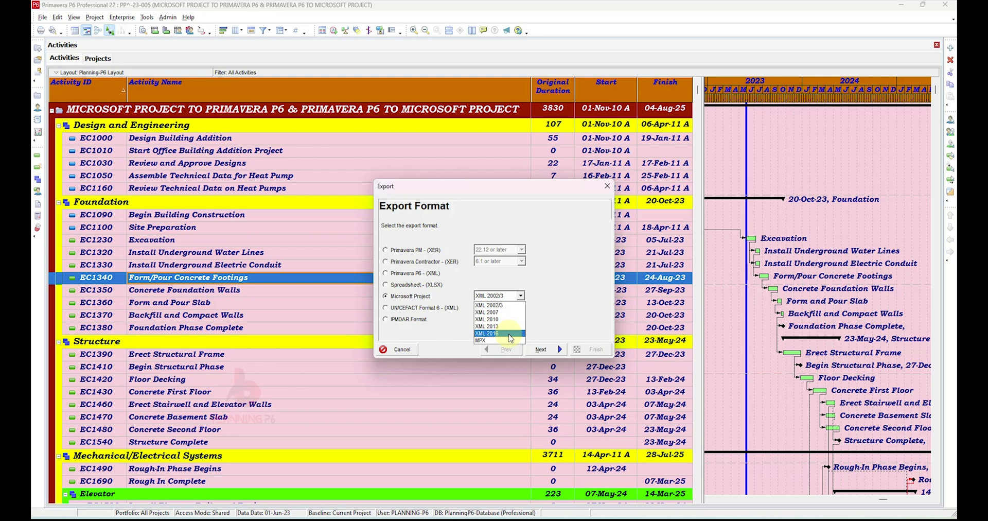
pyautogui.click(509, 335)
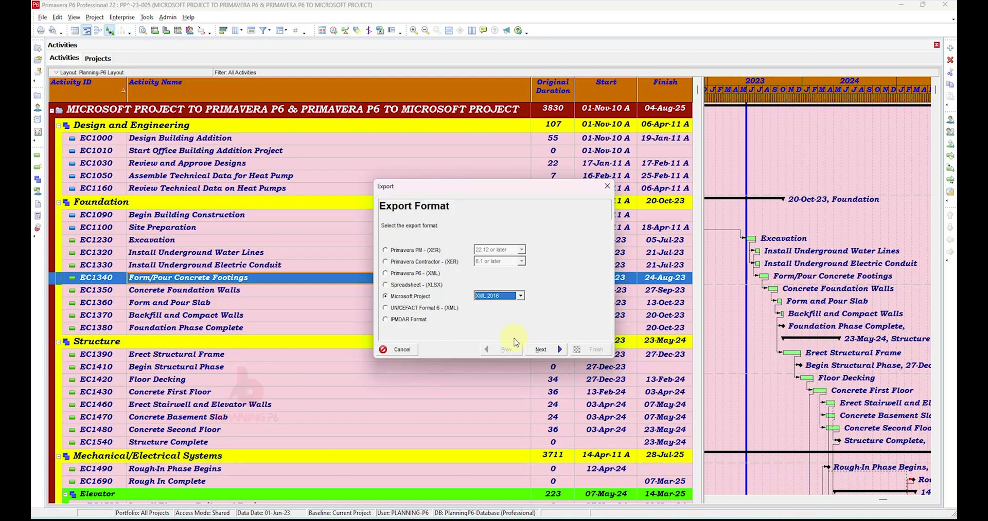
# Set the export file location to the Desktop\MSP TO PP6 folder and continue to the template step
pyautogui.click(558, 350)
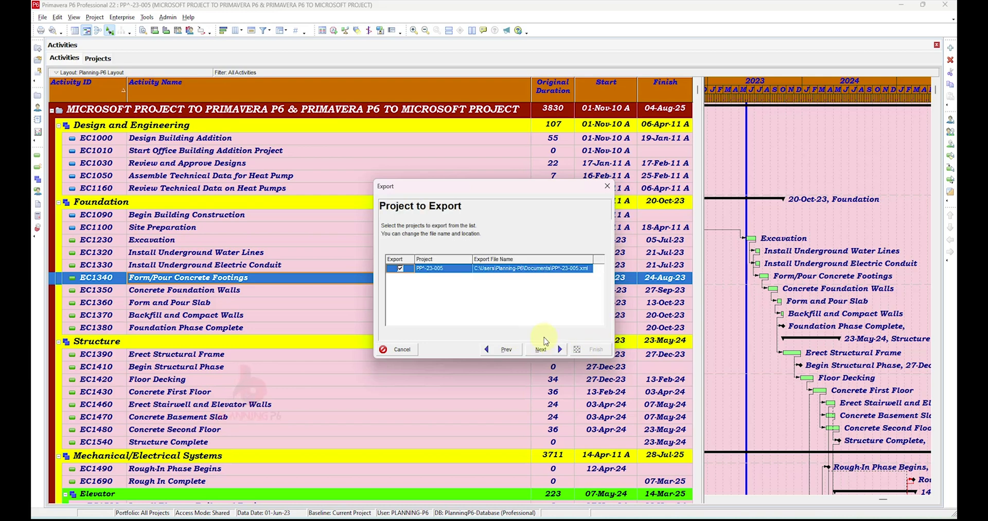
pyautogui.doubleClick(536, 268)
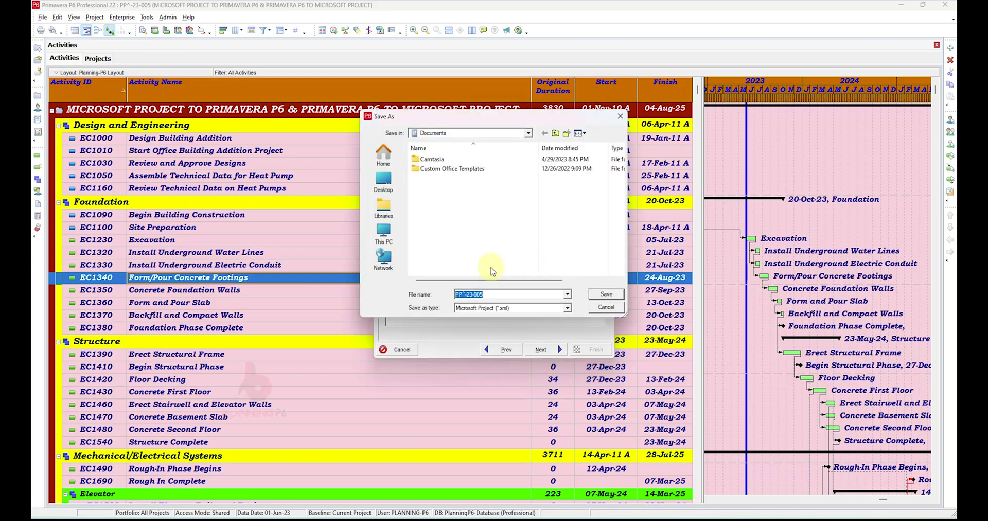
pyautogui.click(384, 180)
pyautogui.scroll(-3, 465, 207)
pyautogui.doubleClick(456, 270)
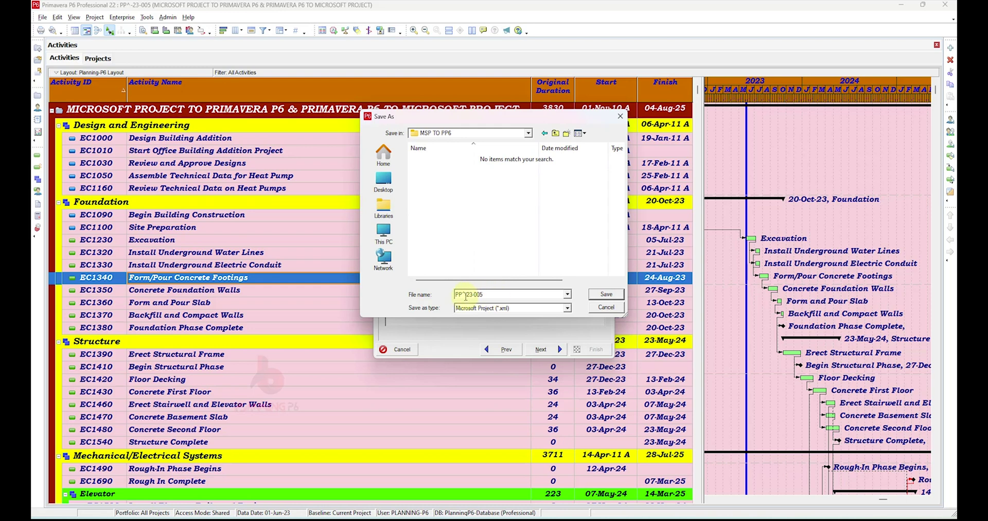
pyautogui.doubleClick(466, 295)
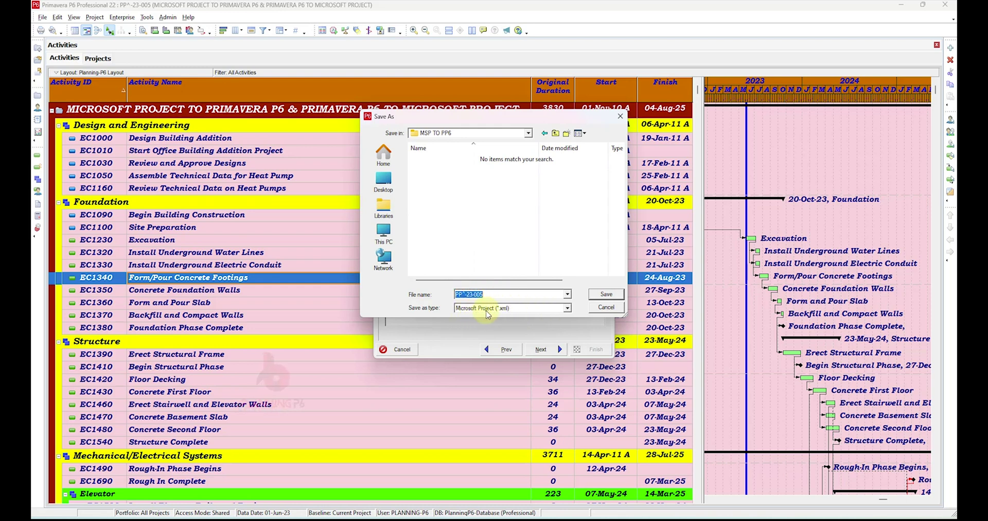
pyautogui.click(606, 296)
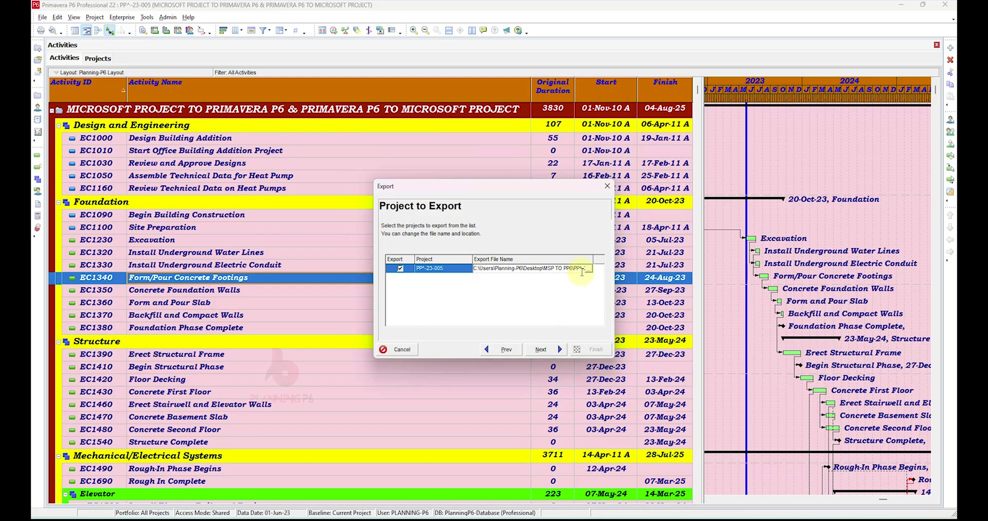
pyautogui.click(541, 354)
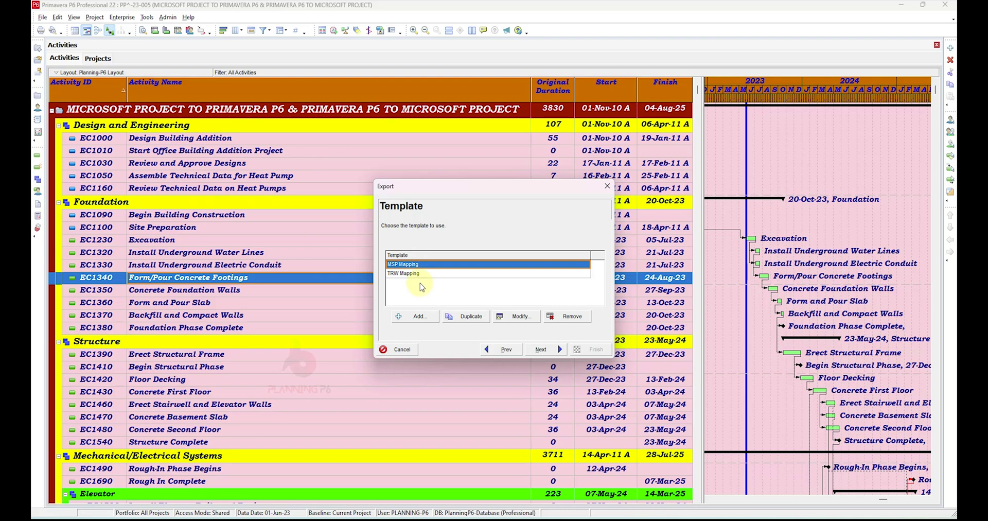
pyautogui.click(533, 311)
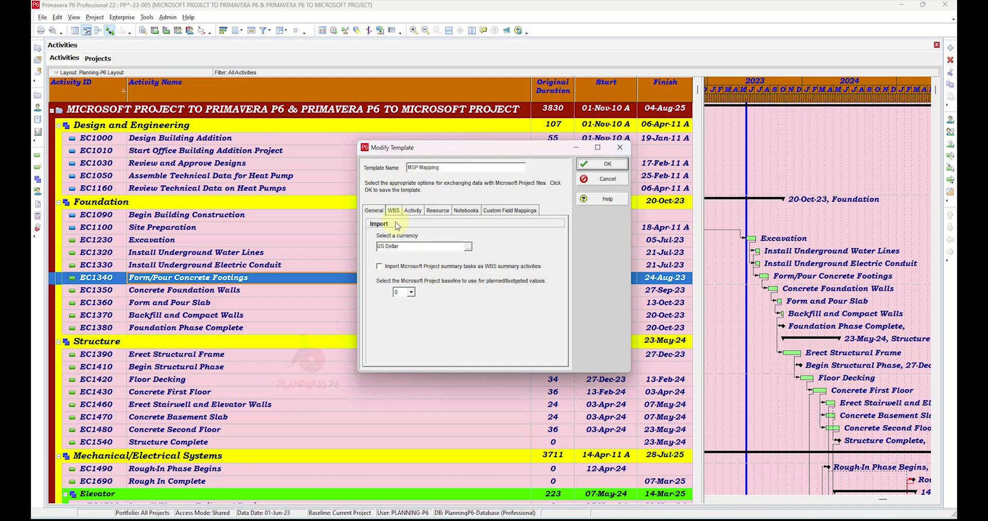
pyautogui.click(394, 210)
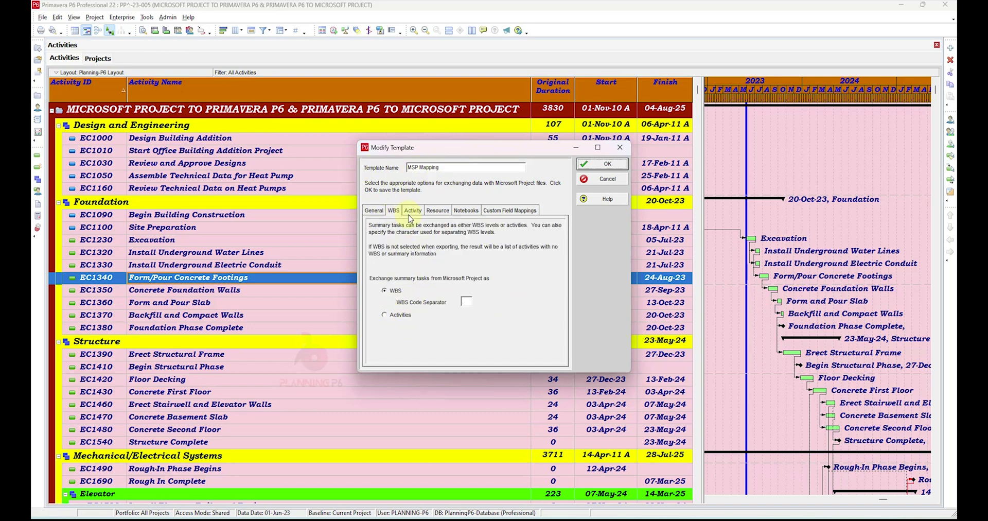
pyautogui.click(410, 211)
pyautogui.click(438, 211)
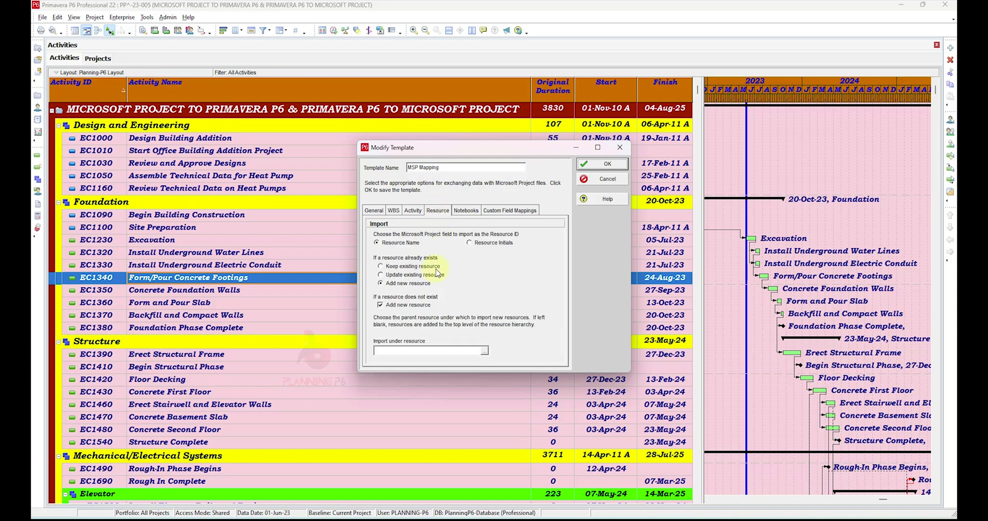
pyautogui.click(465, 211)
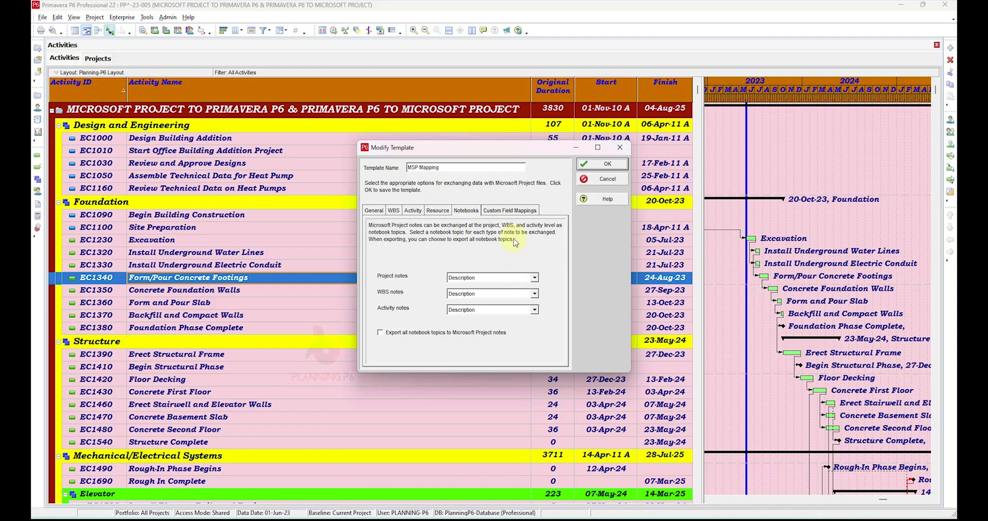
pyautogui.click(508, 211)
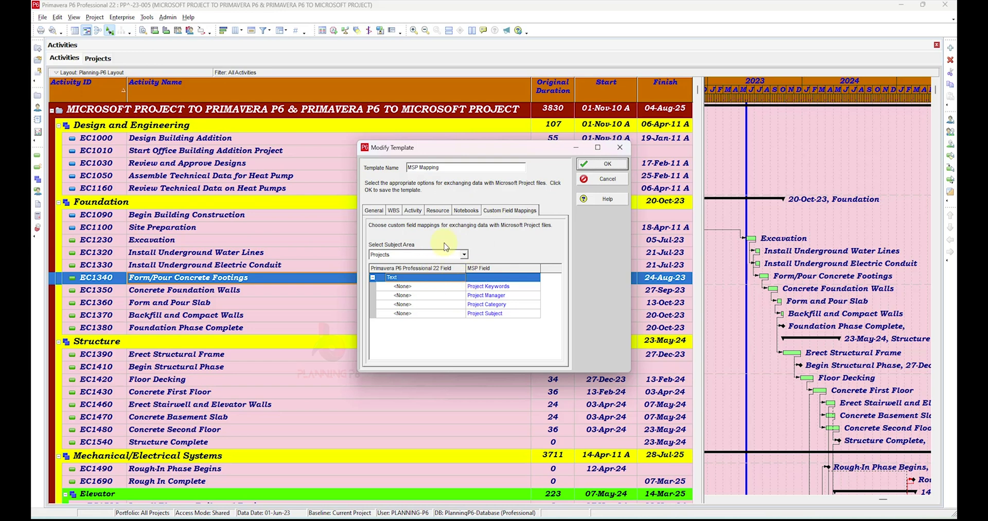
pyautogui.click(464, 254)
pyautogui.click(545, 330)
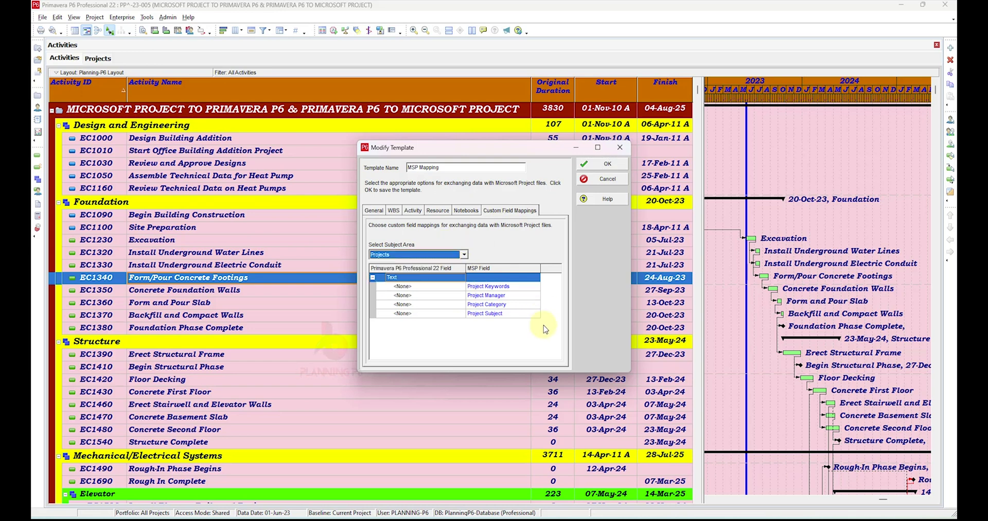
pyautogui.click(600, 183)
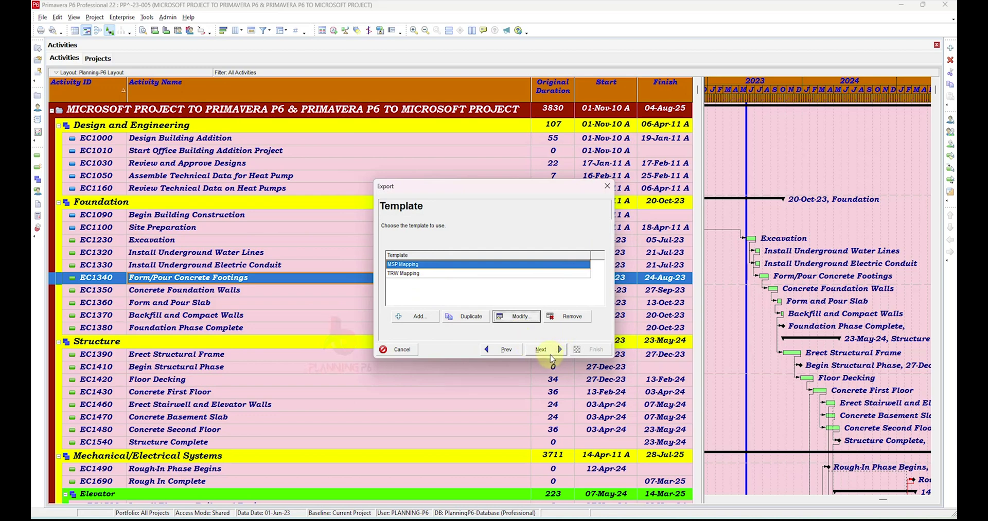
# Review the export confirmation, finish the Microsoft Project XML export and close the result dialog
pyautogui.click(550, 351)
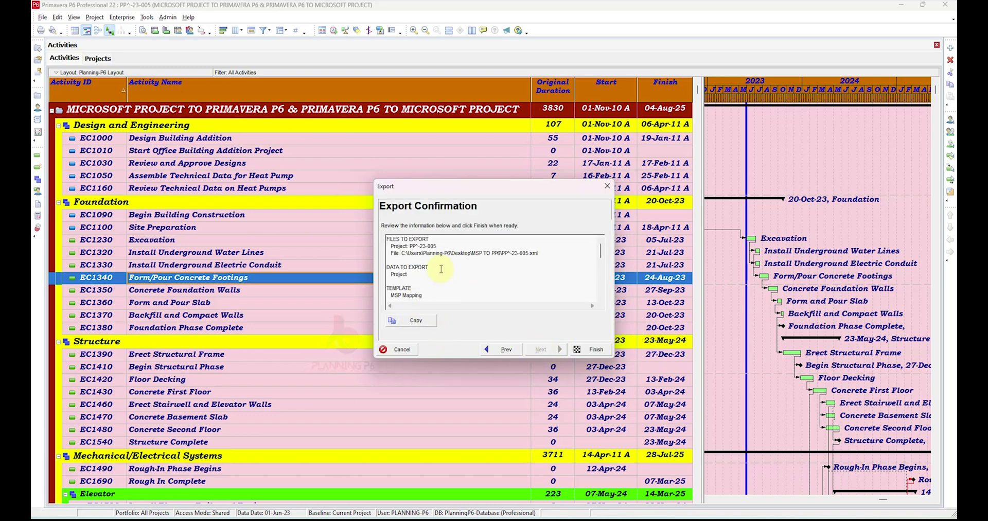
pyautogui.scroll(-5, 441, 269)
pyautogui.scroll(-2, 448, 281)
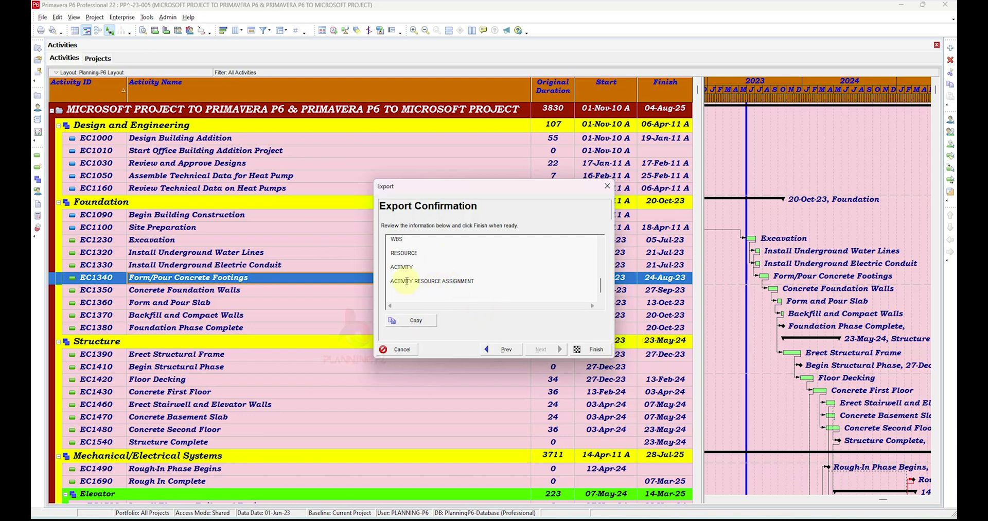
pyautogui.scroll(5, 404, 279)
pyautogui.click(579, 346)
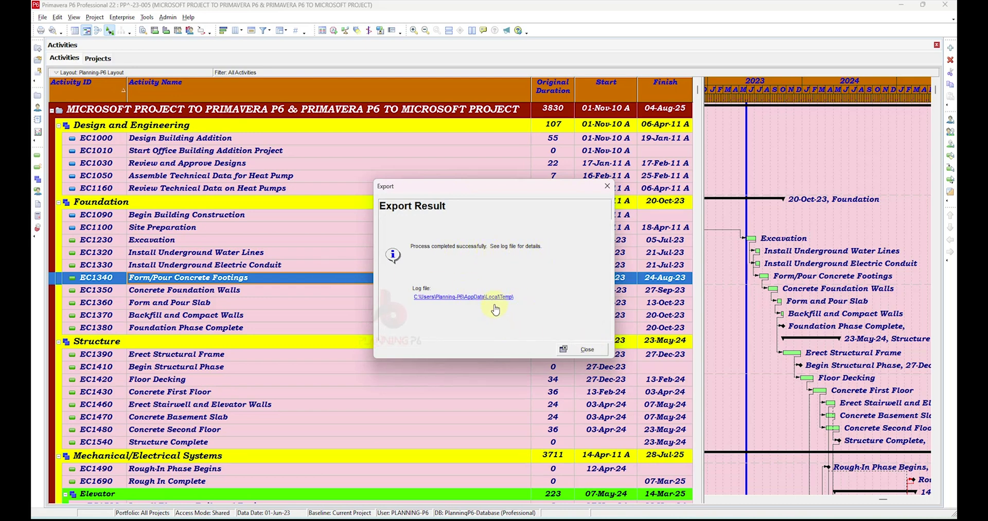
pyautogui.click(581, 349)
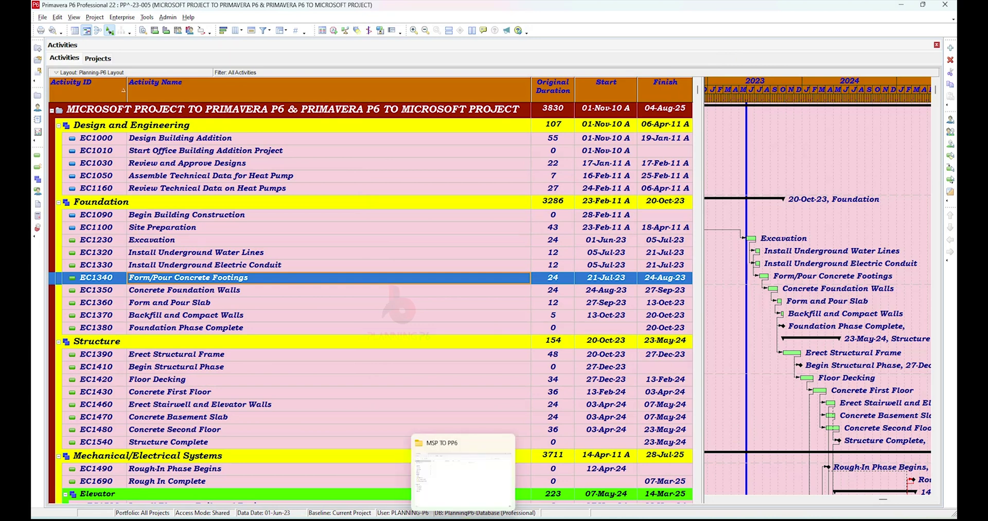
# View the exported PP^-23-005 XML from MSP TO PP6 in Edge, then return to Microsoft Project
pyautogui.click(463, 474)
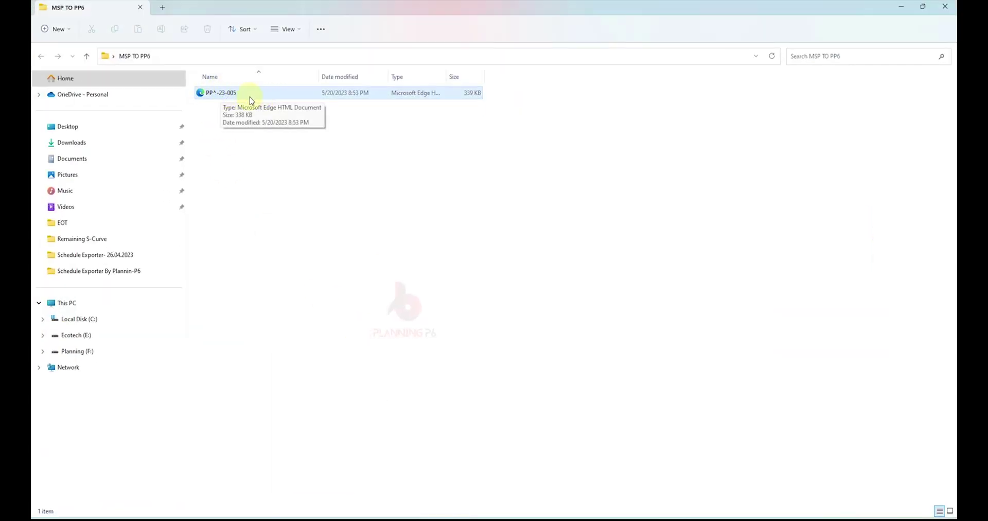
pyautogui.doubleClick(289, 95)
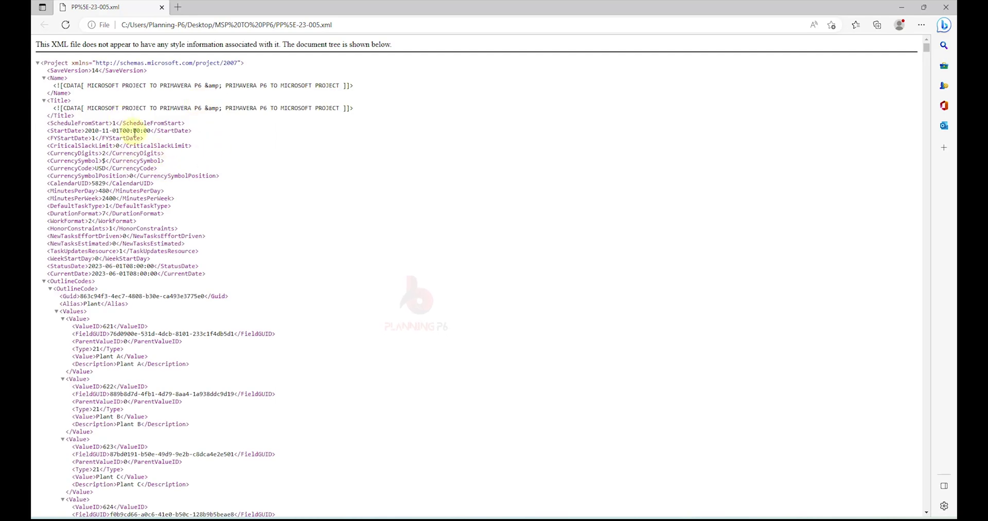
pyautogui.click(904, 8)
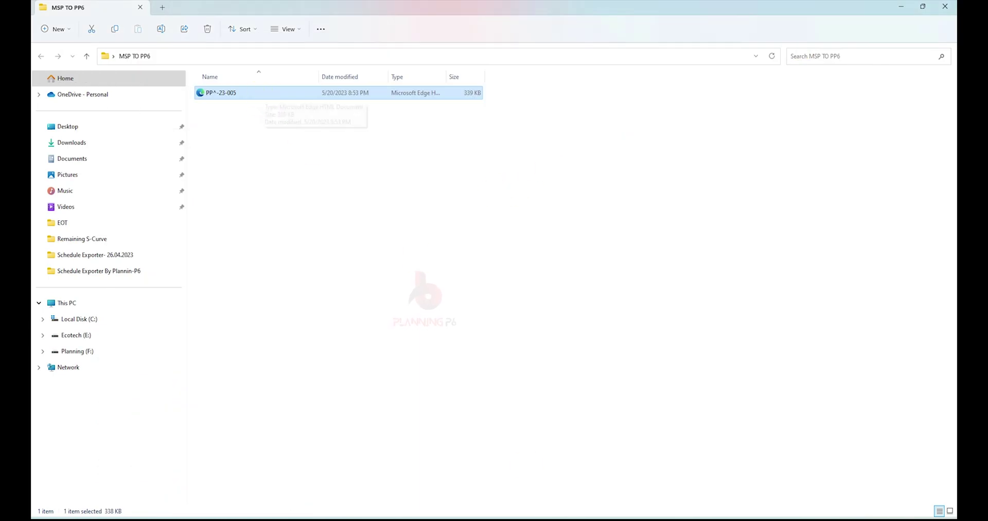
pyautogui.click(675, 477)
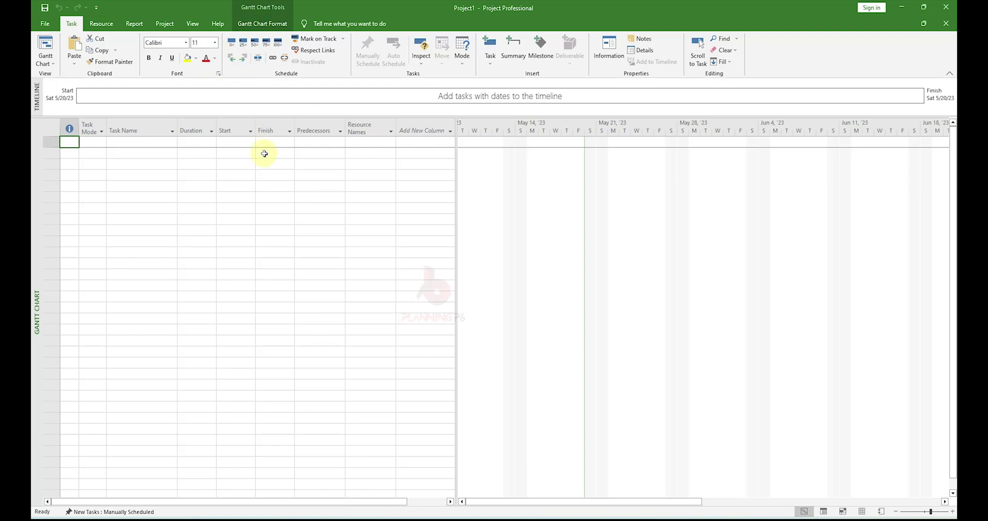
# Browse Microsoft Project's Open dialog to the Desktop\MSP TO PP6 folder
pyautogui.click(45, 23)
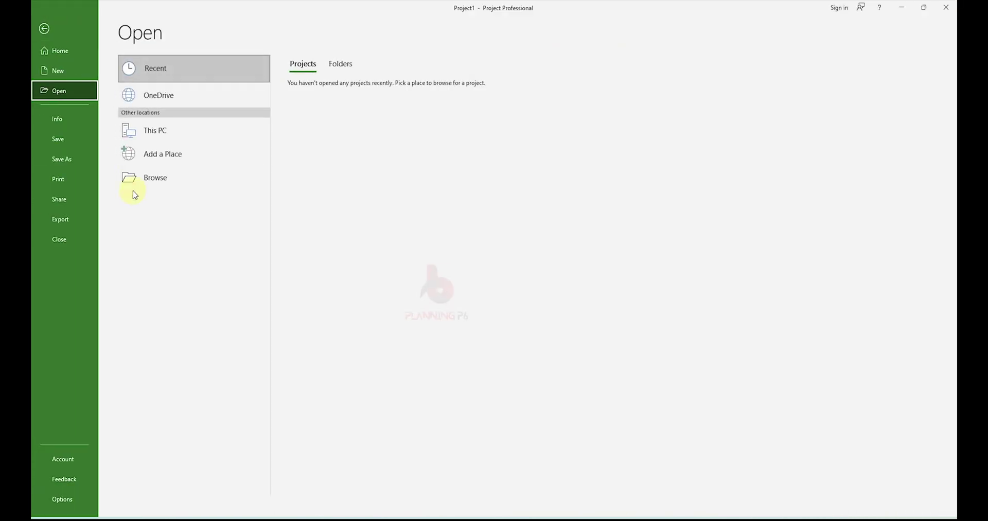
pyautogui.click(144, 180)
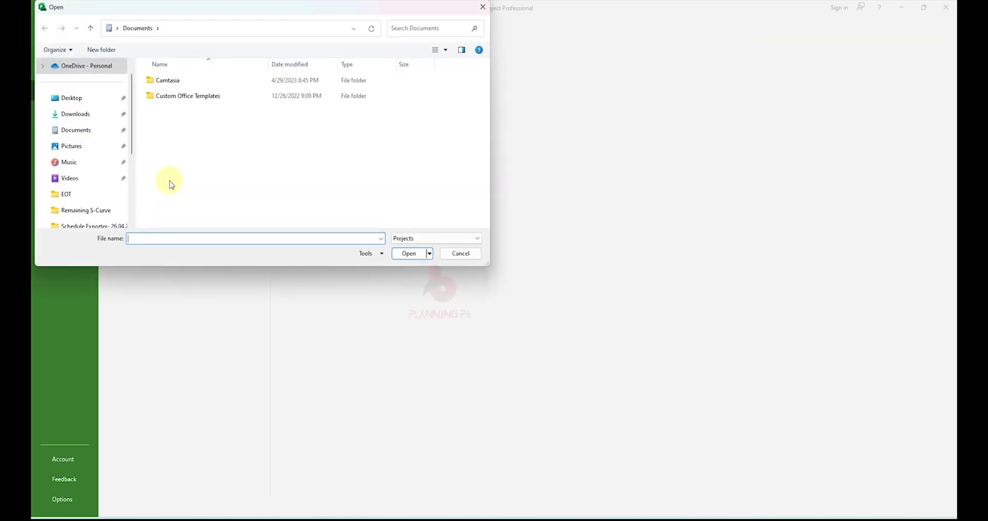
pyautogui.click(72, 97)
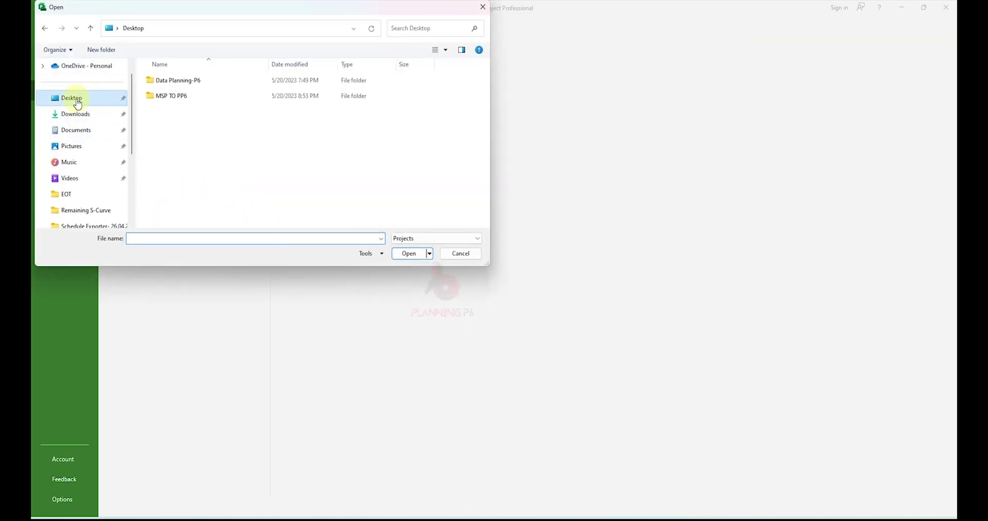
pyautogui.moveTo(172, 96)
pyautogui.doubleClick(188, 98)
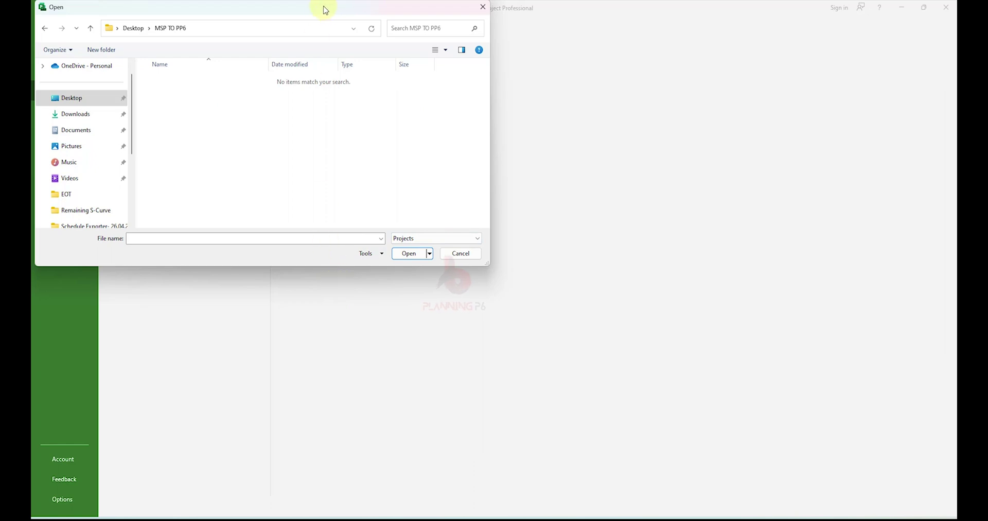
pyautogui.moveTo(330, 9)
pyautogui.mouseDown()
pyautogui.moveTo(437, 98)
pyautogui.moveTo(490, 103)
pyautogui.mouseUp()
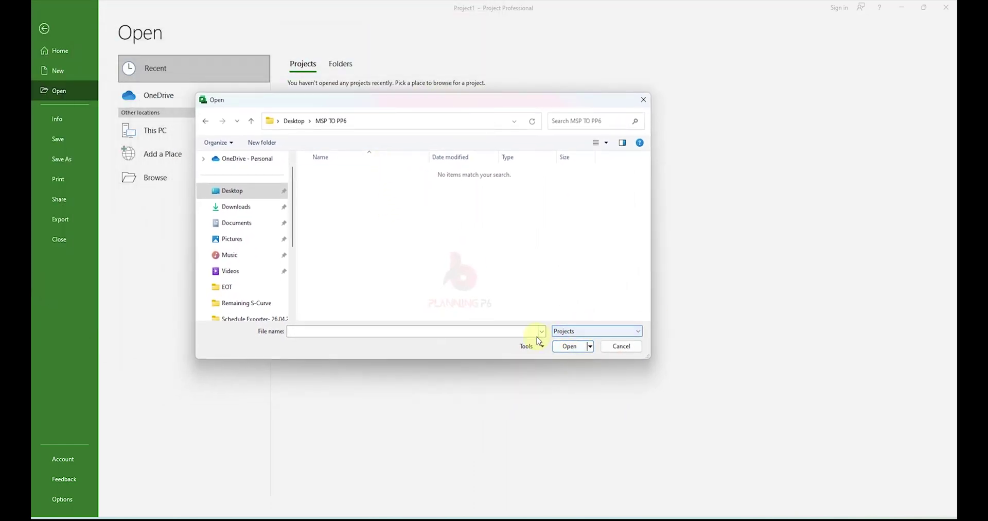
# Open PP^-23-005 with the XML file type and import it as a new project
pyautogui.click(579, 333)
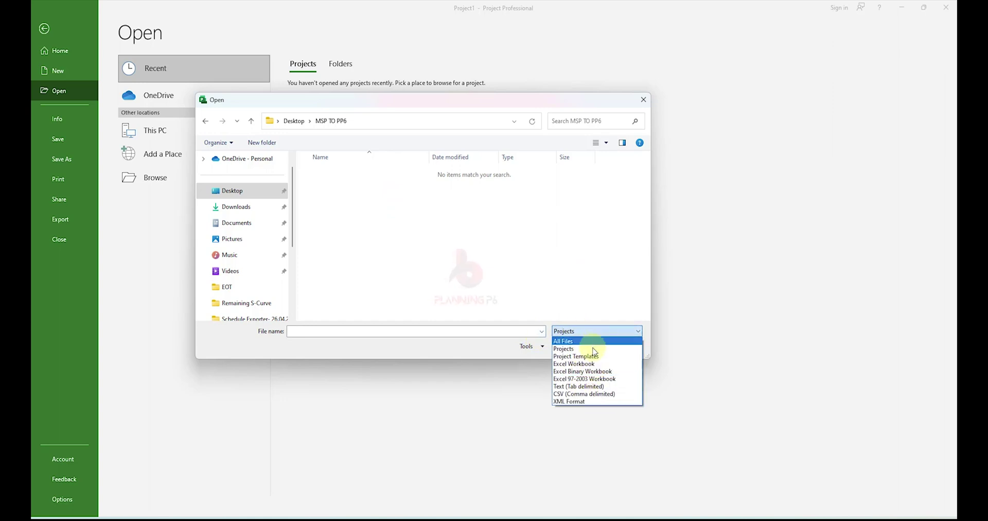
pyautogui.click(576, 401)
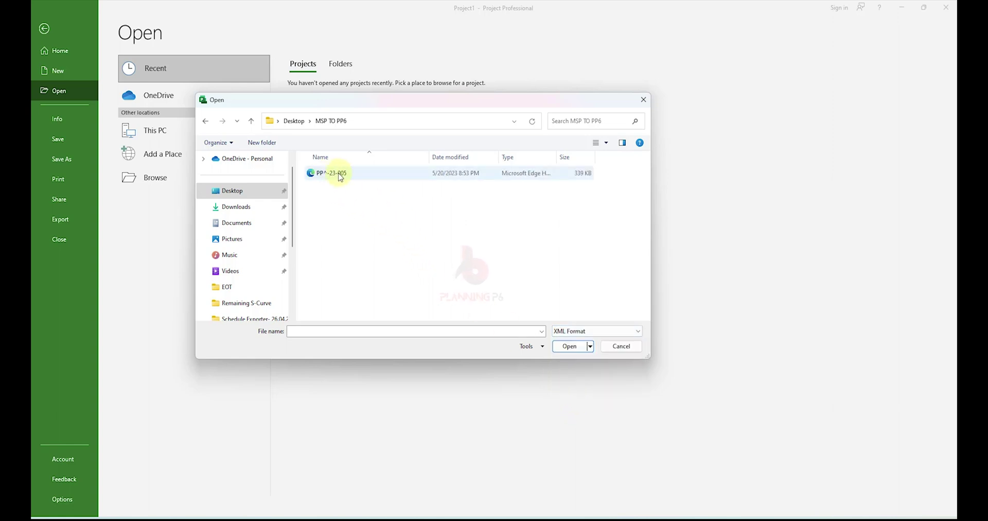
pyautogui.click(340, 175)
pyautogui.click(568, 346)
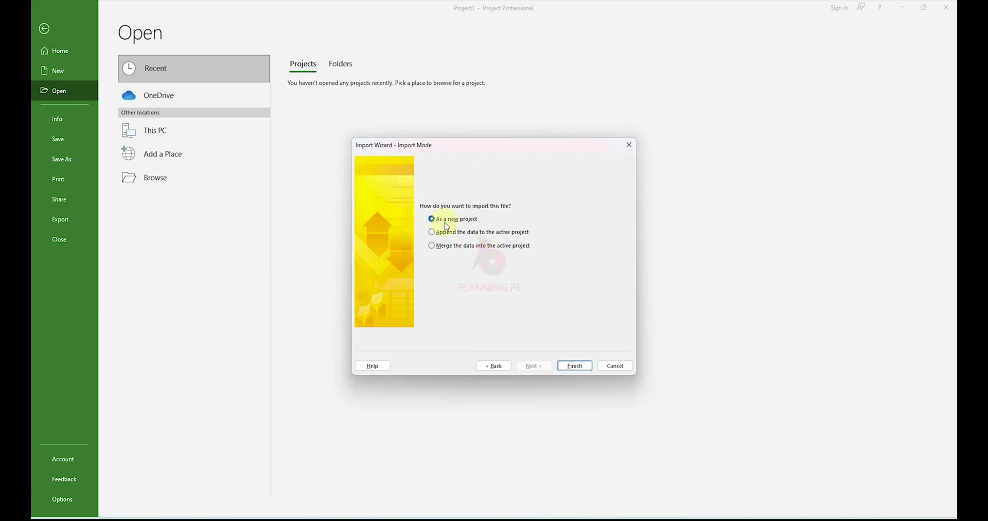
pyautogui.click(573, 368)
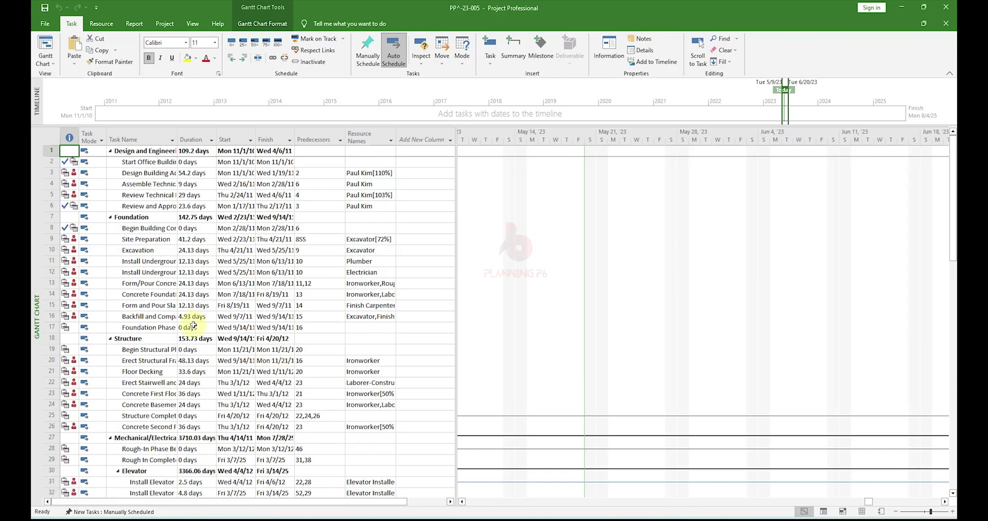
pyautogui.scroll(-6, 227, 299)
pyautogui.scroll(-7, 247, 327)
pyautogui.scroll(-1, 250, 330)
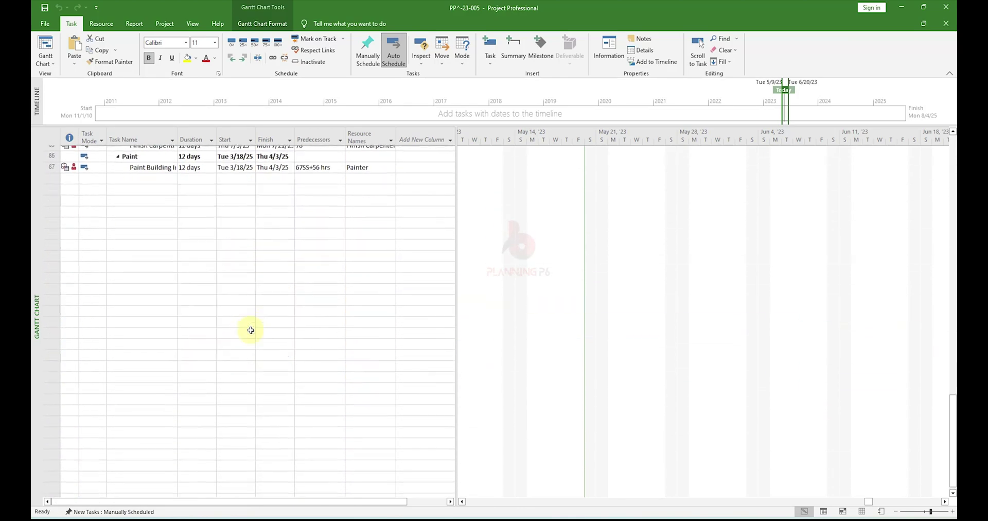
pyautogui.scroll(11, 244, 330)
pyautogui.scroll(3, 244, 330)
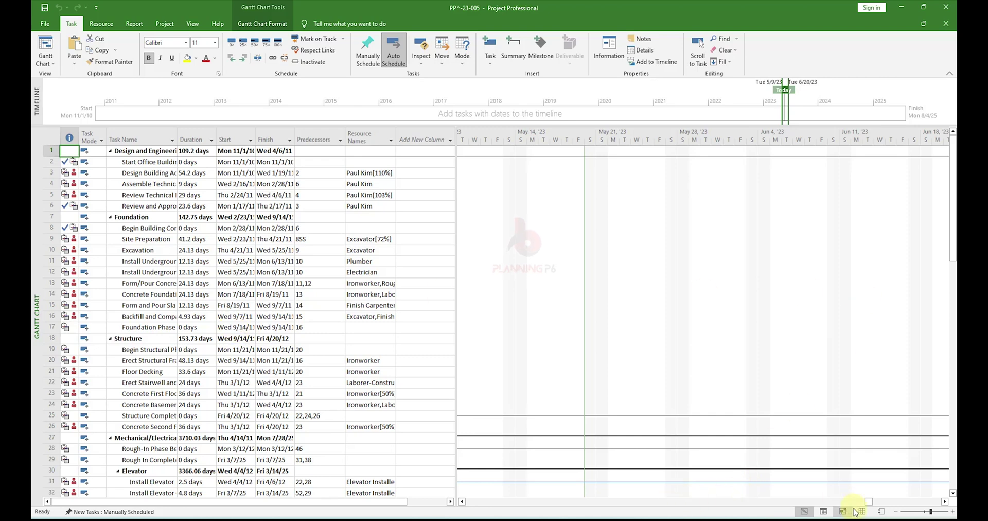
pyautogui.moveTo(868, 501)
pyautogui.mouseDown()
pyautogui.moveTo(647, 482)
pyautogui.moveTo(623, 450)
pyautogui.mouseUp()
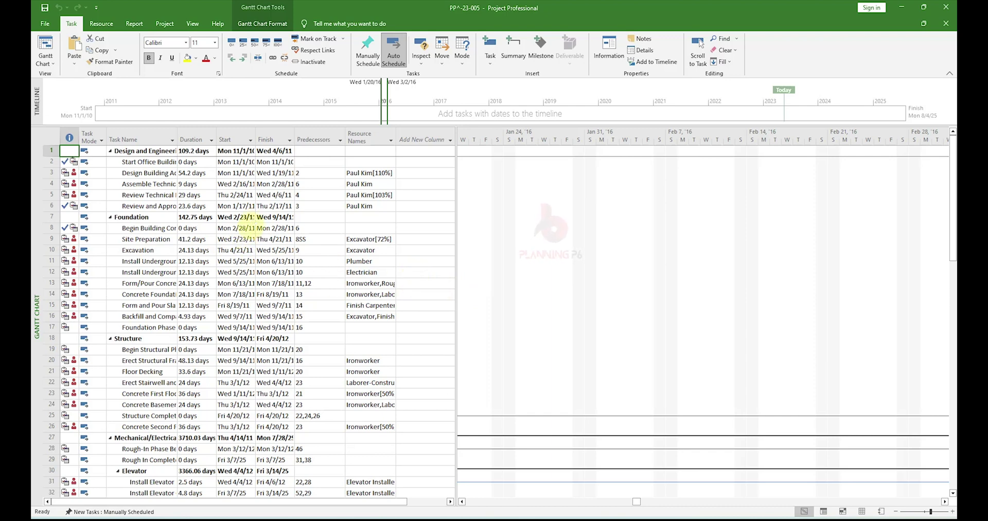
# Save the schedule in XML Format to the Desktop\MSP TO PP6 folder
pyautogui.click(41, 25)
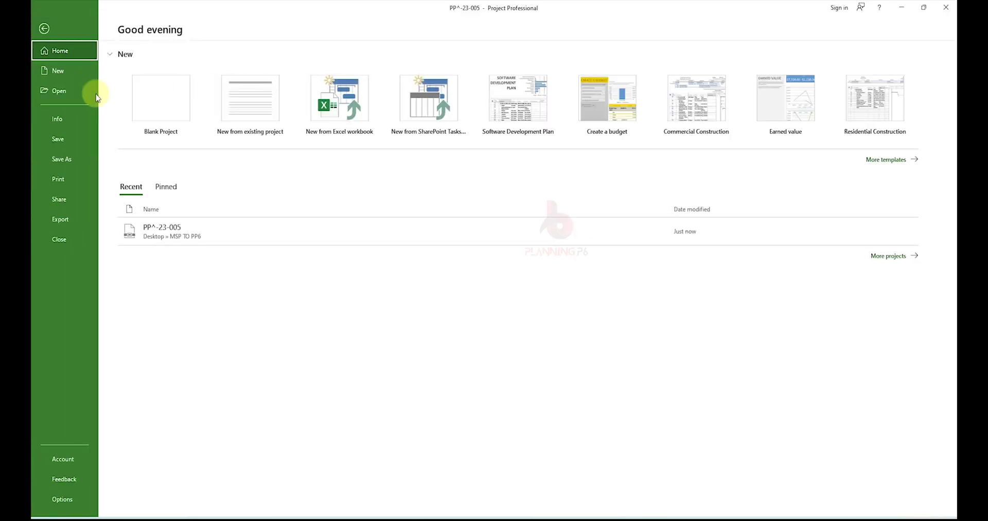
pyautogui.click(64, 160)
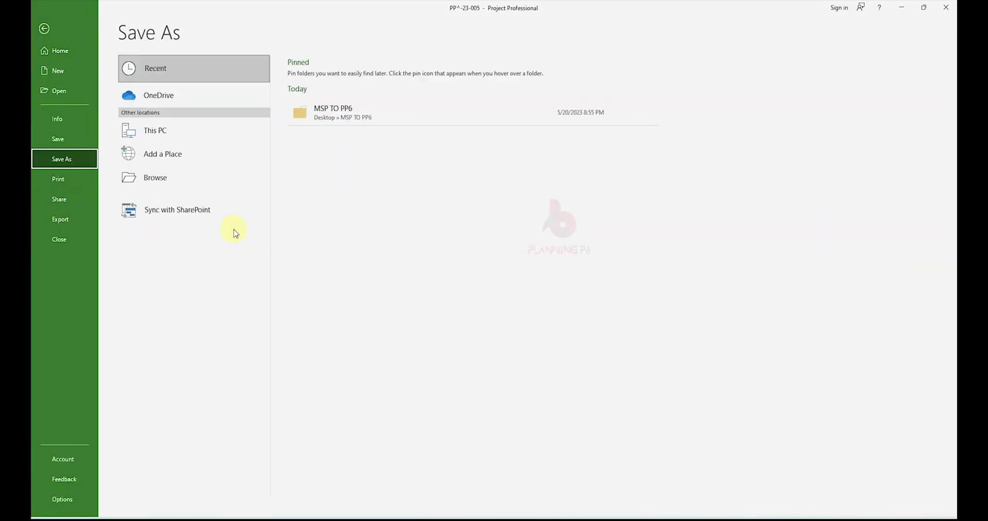
pyautogui.click(158, 178)
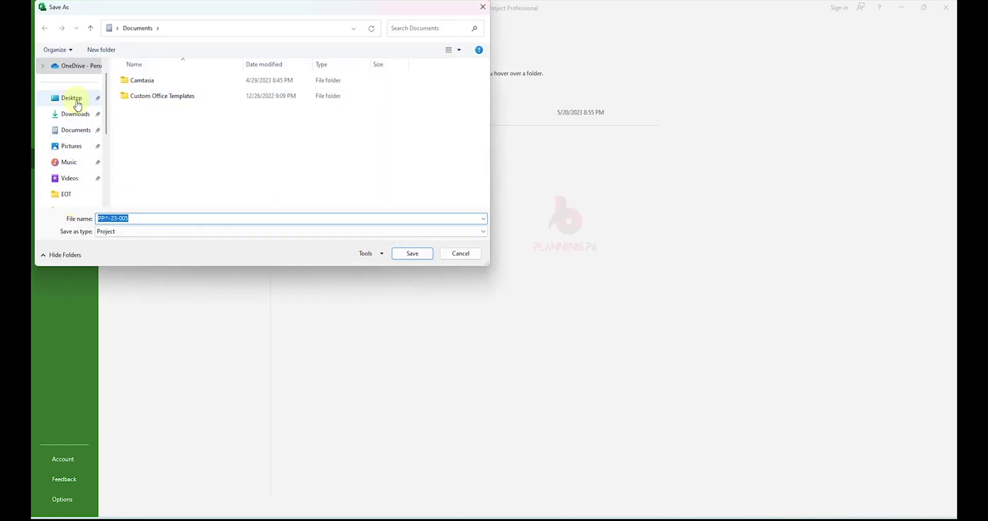
pyautogui.click(72, 98)
pyautogui.doubleClick(146, 98)
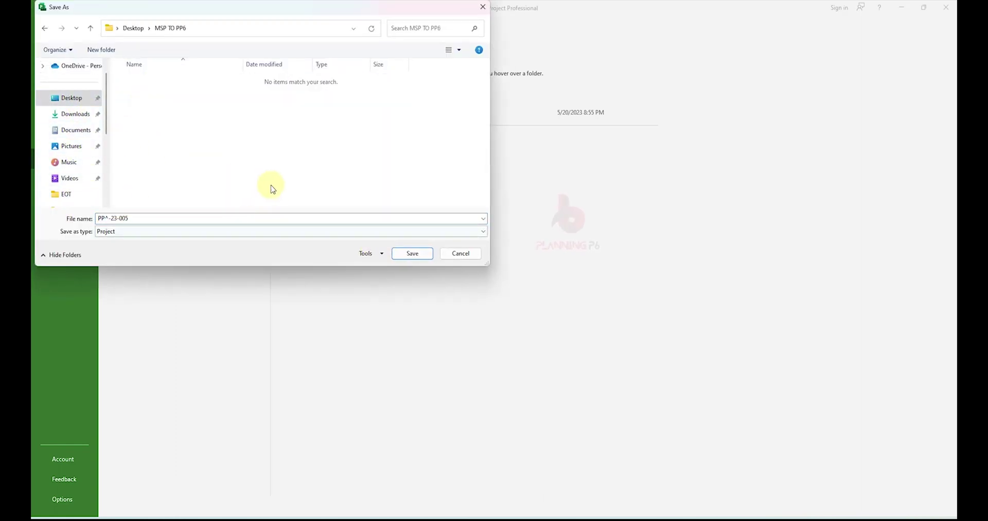
pyautogui.moveTo(243, 9); pyautogui.dragTo(455, 144)
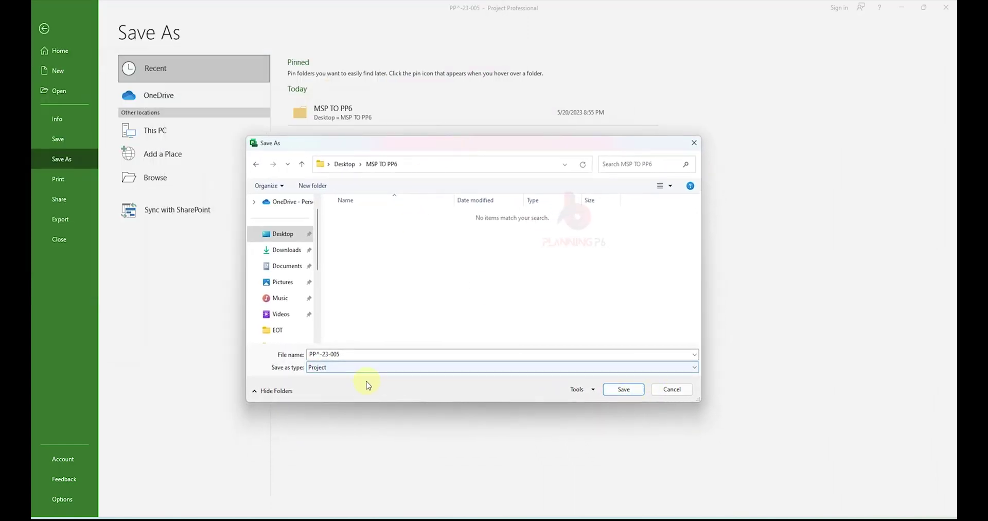
pyautogui.click(365, 368)
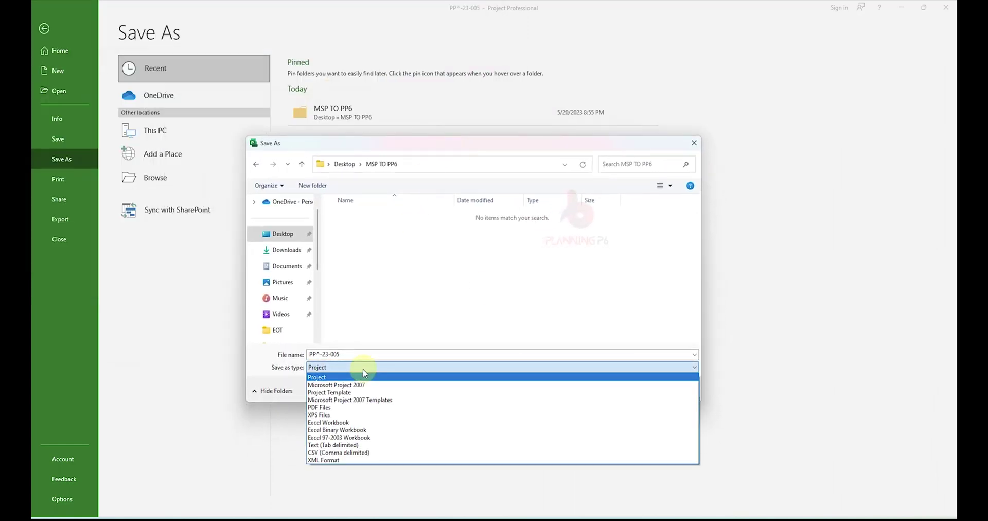
pyautogui.click(348, 460)
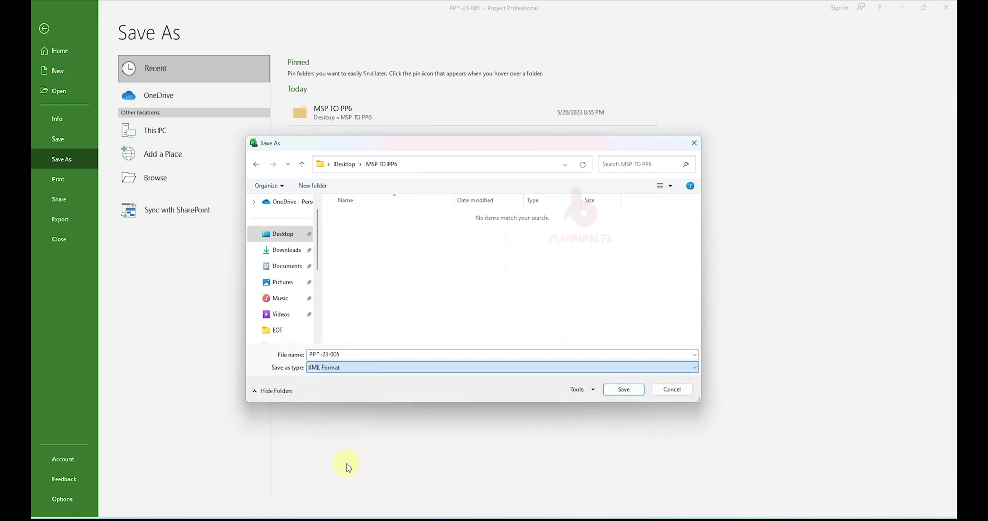
# Name the file PP6-23-0010, save it, check the folder and return to Primavera P6
pyautogui.doubleClick(352, 355)
pyautogui.click(352, 355)
pyautogui.doubleClick(352, 355)
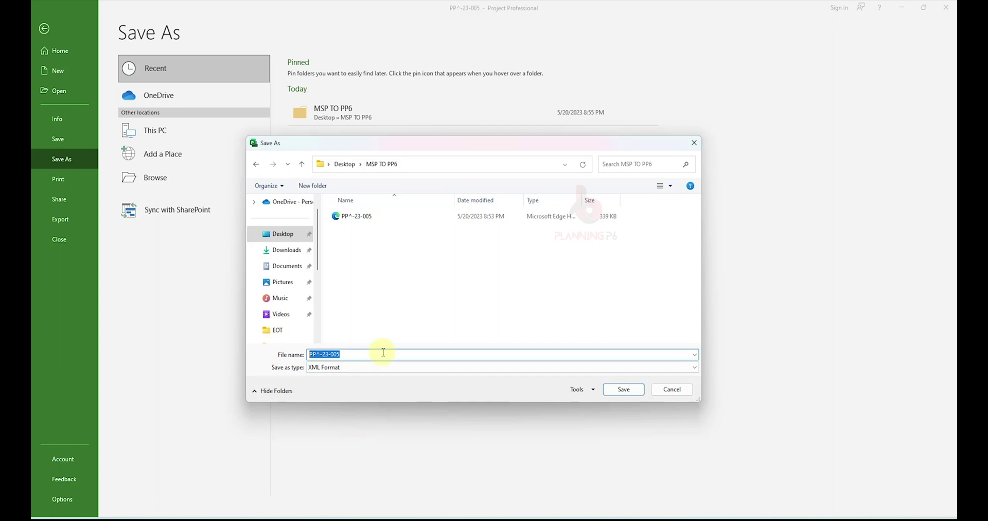
pyautogui.write('P6')
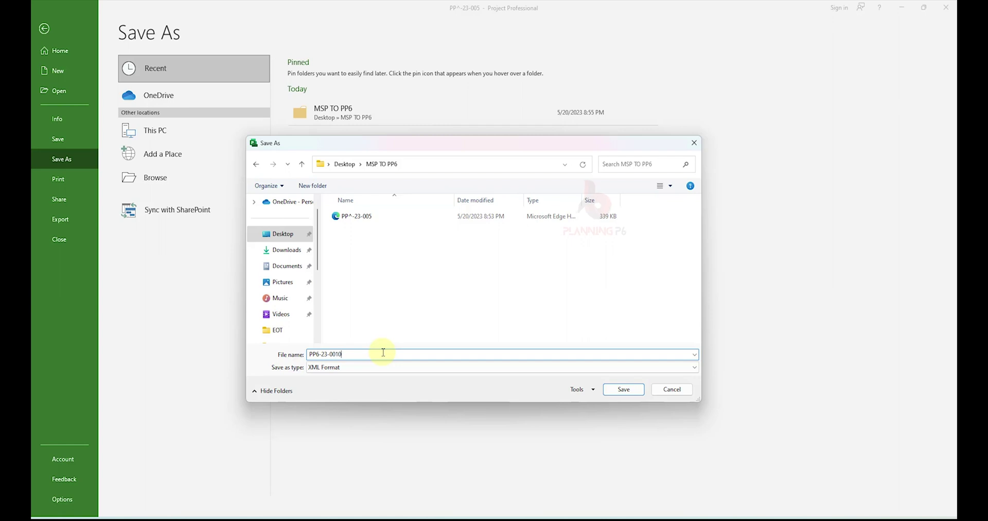
pyautogui.click(622, 396)
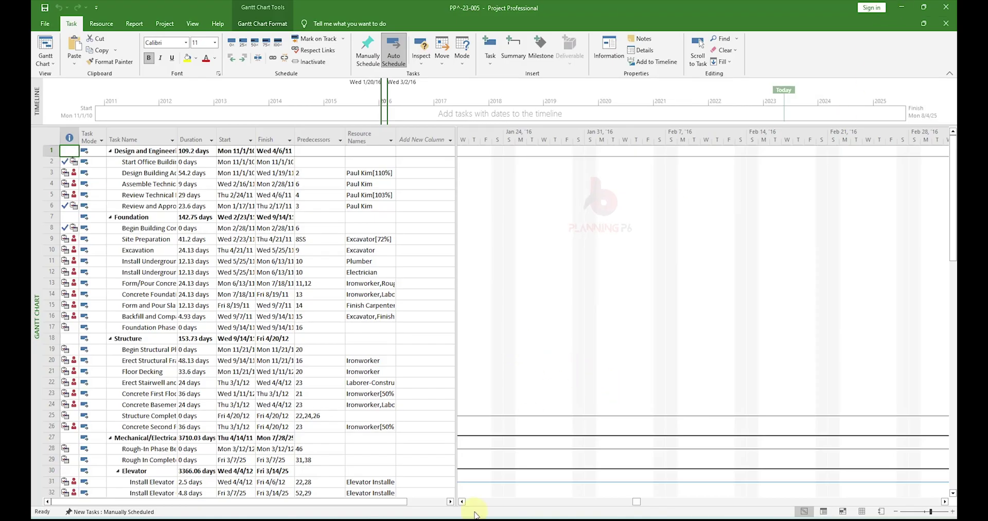
pyautogui.click(476, 517)
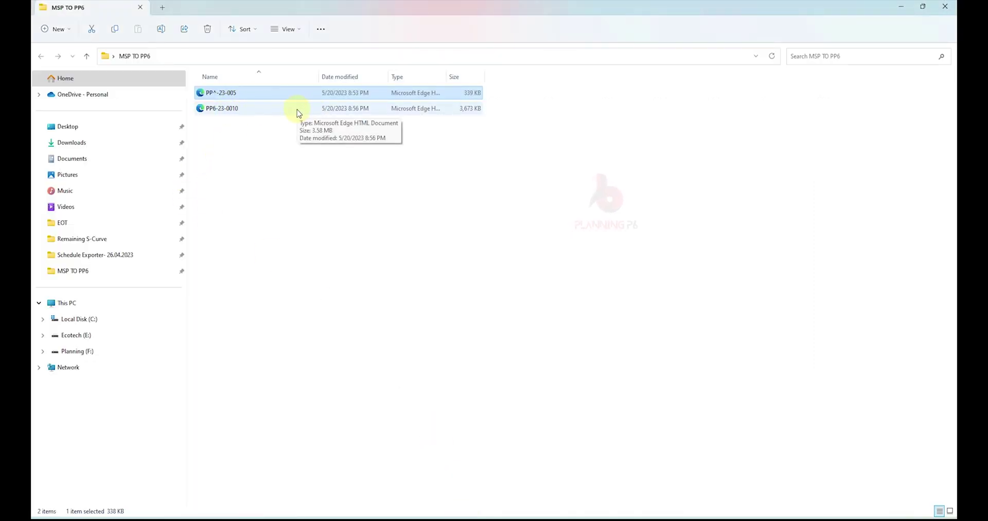
pyautogui.click(677, 515)
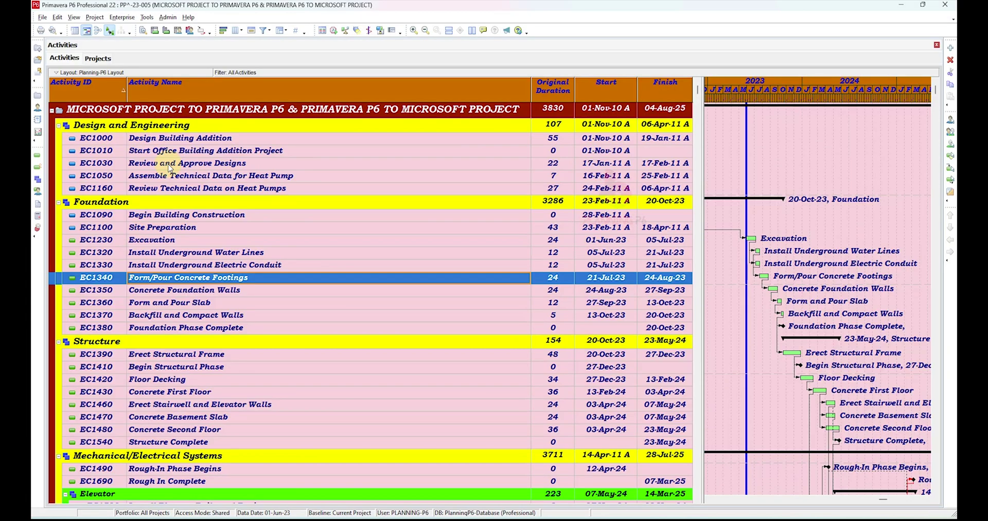
# Open the PP6-23-002 project from the Projects list
pyautogui.click(38, 96)
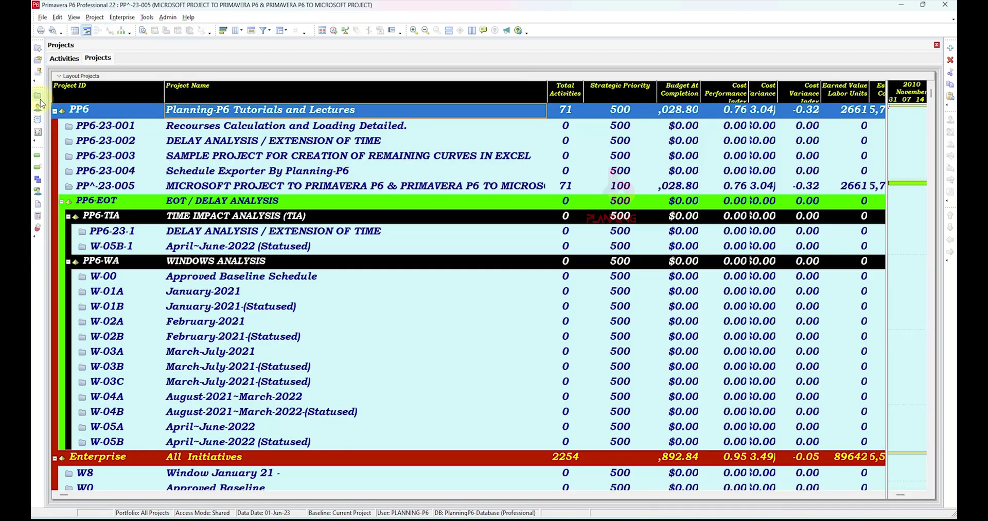
pyautogui.click(220, 143)
pyautogui.rightClick(220, 143)
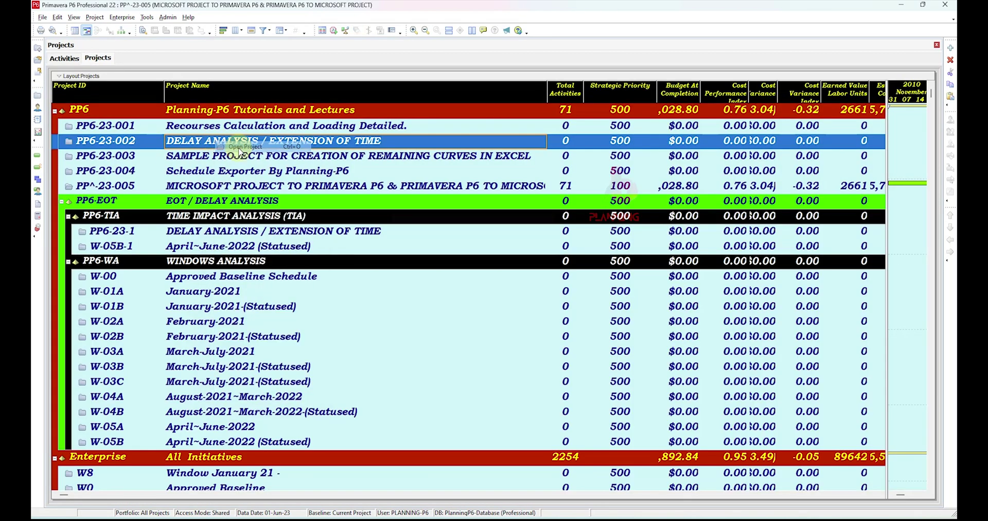
pyautogui.click(238, 148)
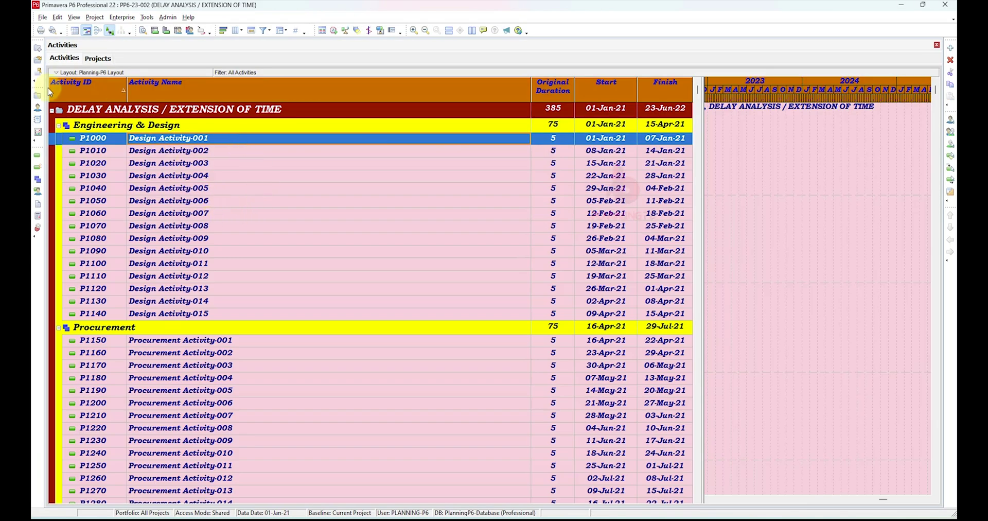
# Start a File > Import with Microsoft Project XML as the import format
pyautogui.click(42, 17)
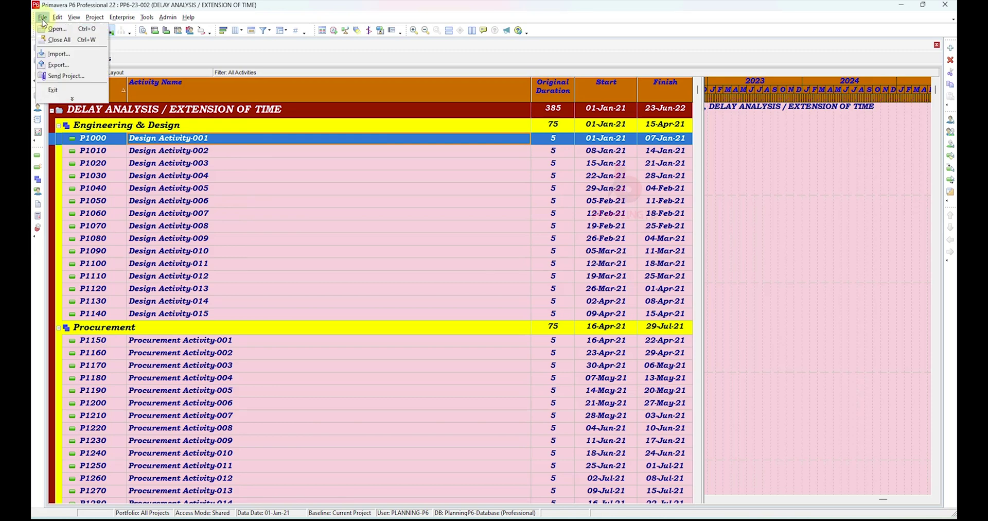
pyautogui.click(58, 55)
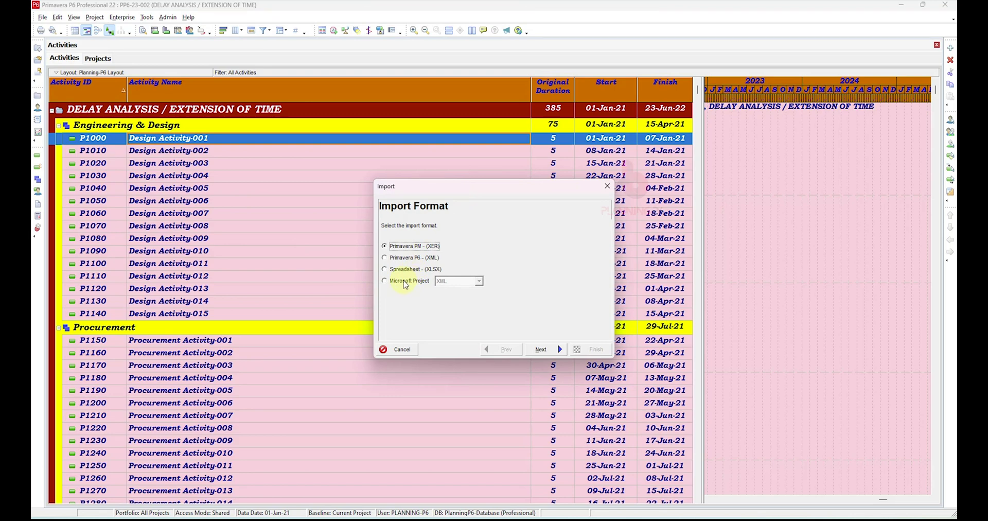
pyautogui.click(405, 285)
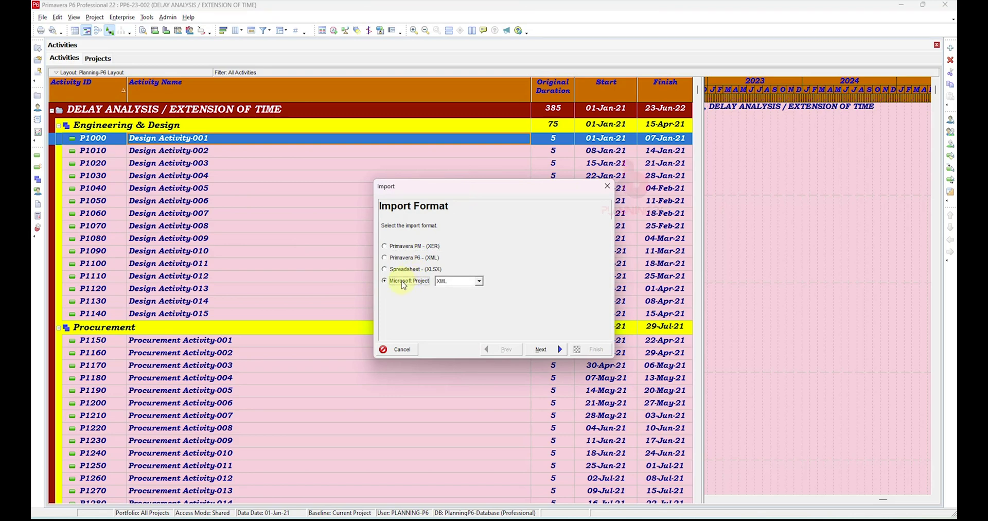
pyautogui.click(478, 281)
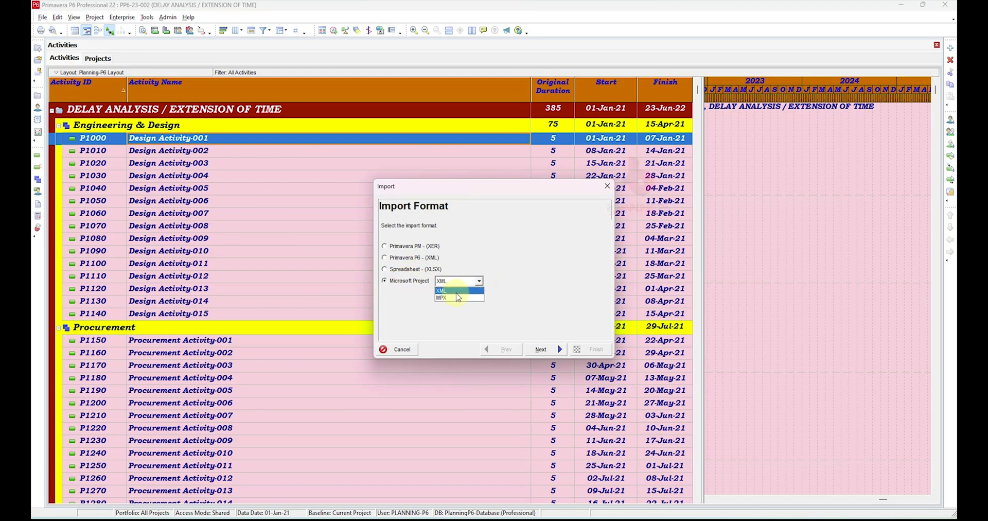
pyautogui.click(457, 293)
pyautogui.click(541, 349)
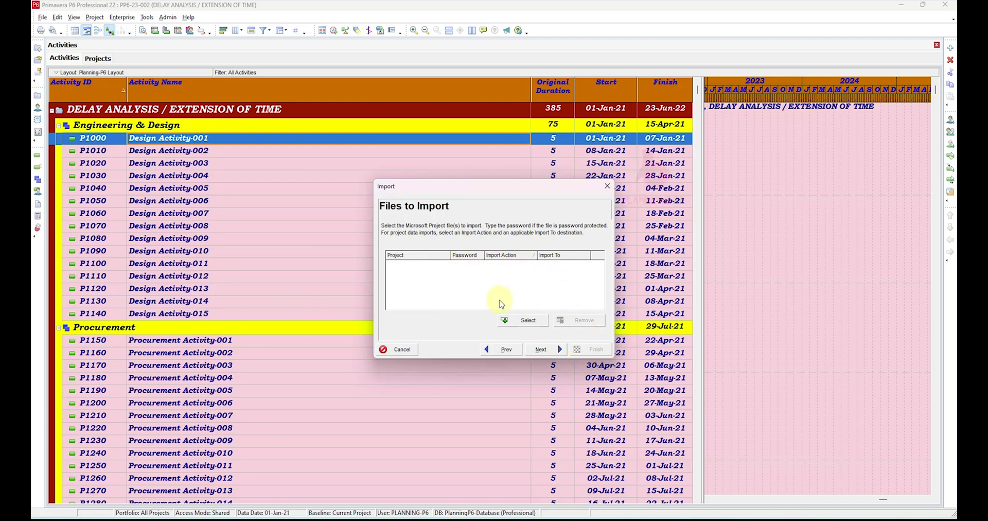
# Add PP6-23-0010.xml to the import file list
pyautogui.click(524, 326)
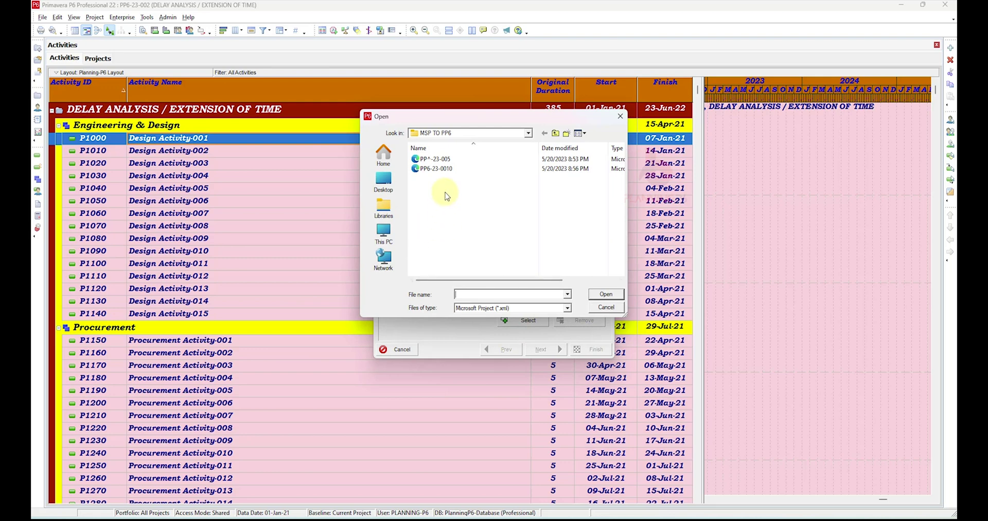
pyautogui.click(446, 169)
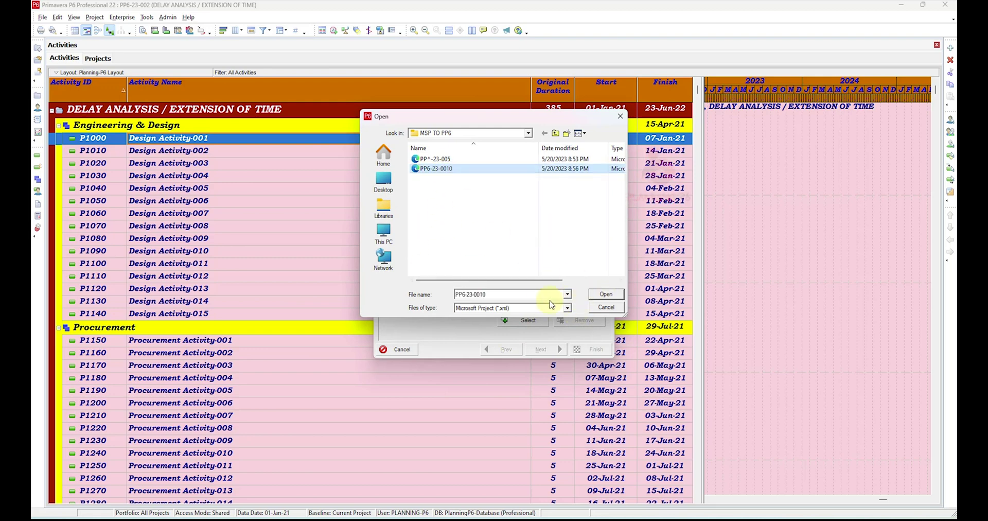
pyautogui.click(606, 294)
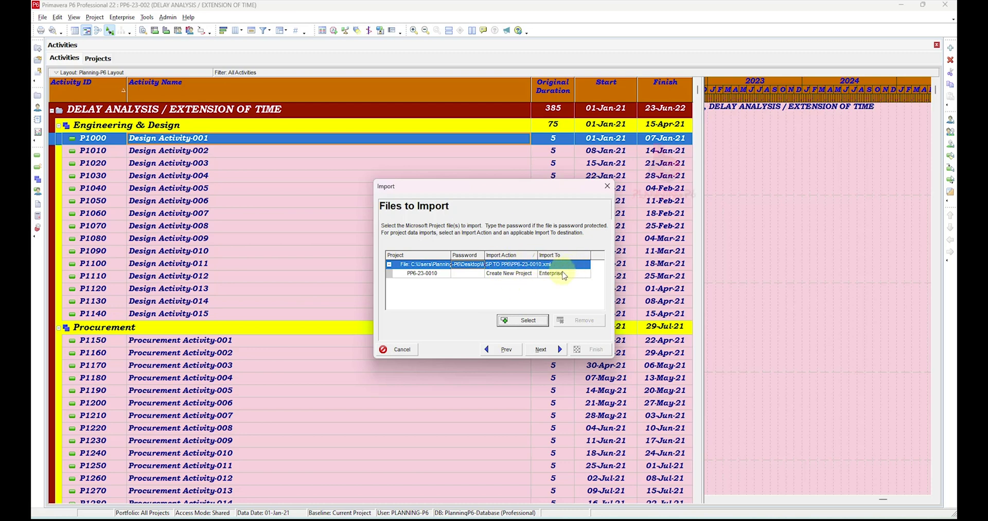
# Import it as a new project under Enterprise using MSP Mapping
pyautogui.click(508, 275)
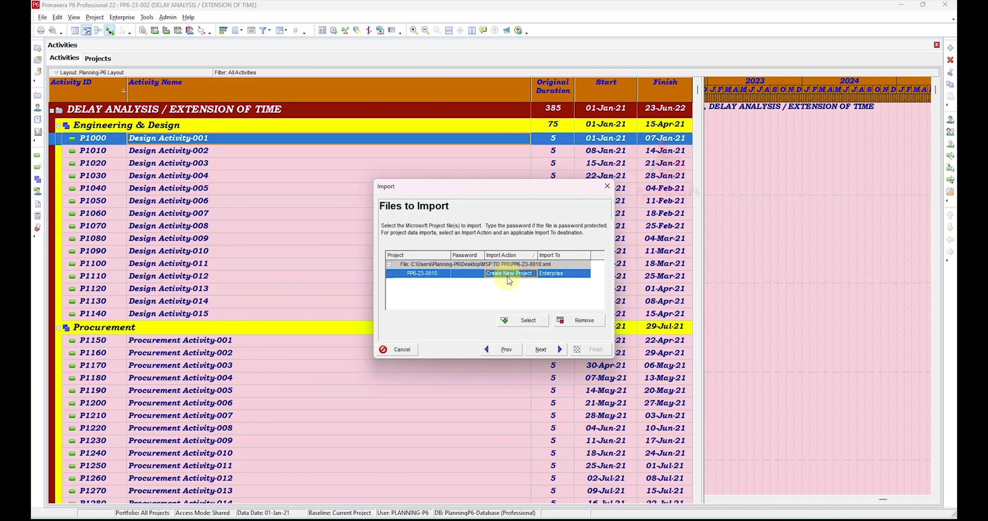
pyautogui.click(452, 298)
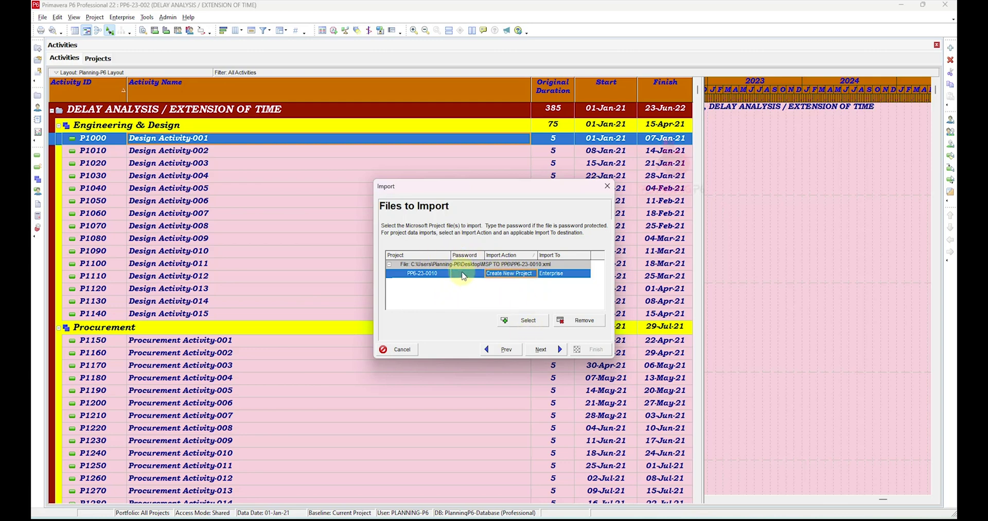
pyautogui.click(465, 273)
pyautogui.doubleClick(555, 280)
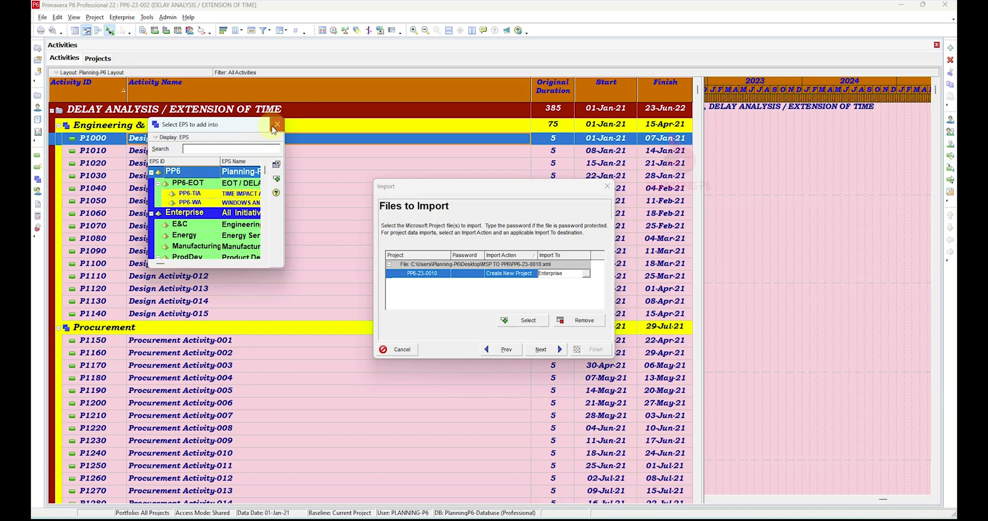
pyautogui.click(275, 126)
pyautogui.click(540, 350)
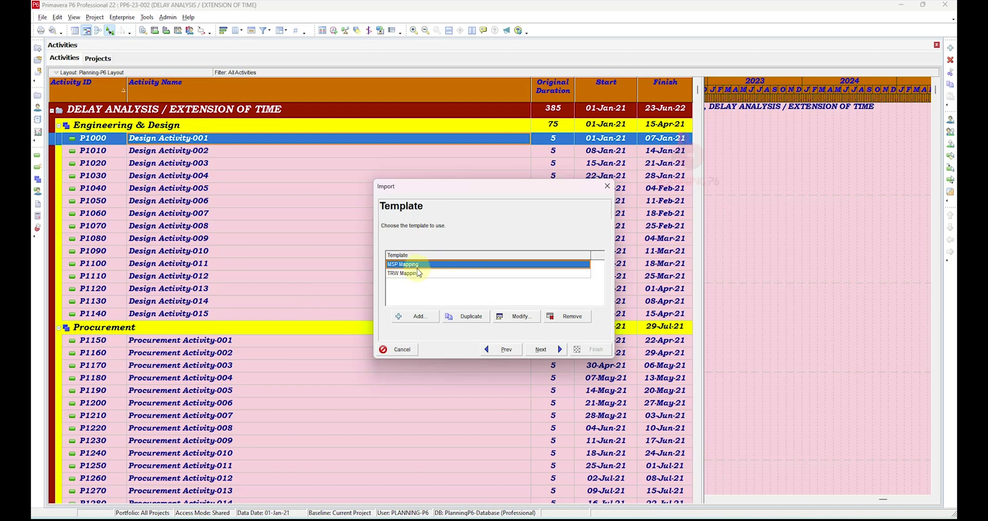
pyautogui.click(542, 349)
pyautogui.click(594, 349)
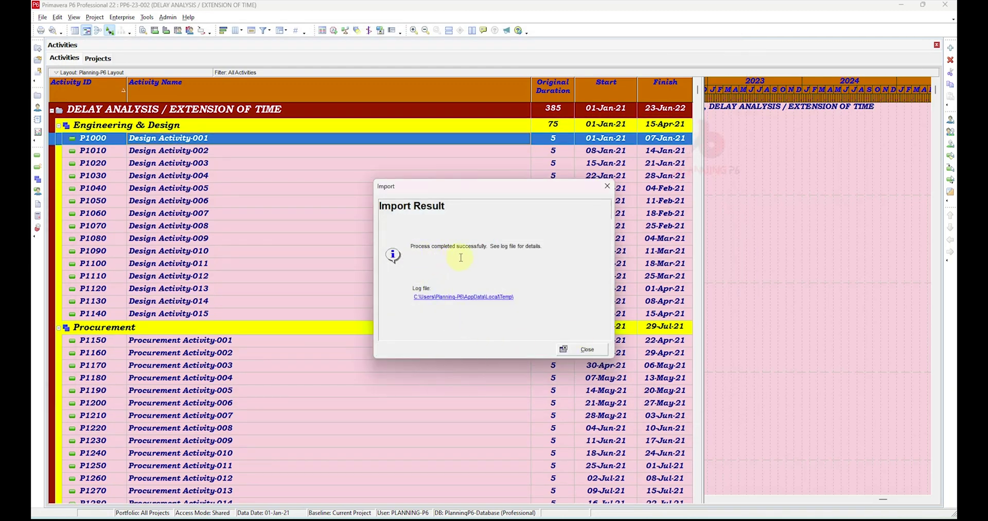
# Close the import result and find the imported PP6-23-0010.xml in the Projects list
pyautogui.click(584, 349)
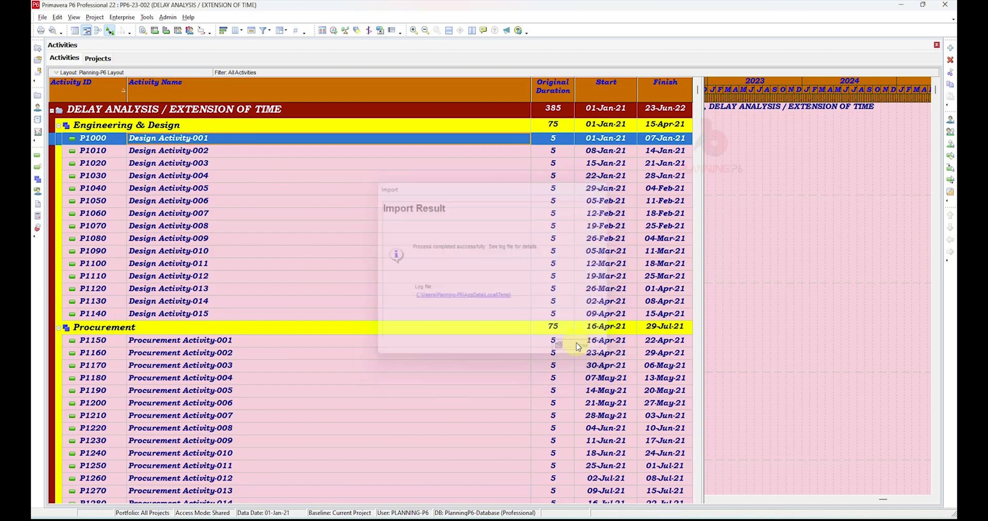
pyautogui.click(38, 95)
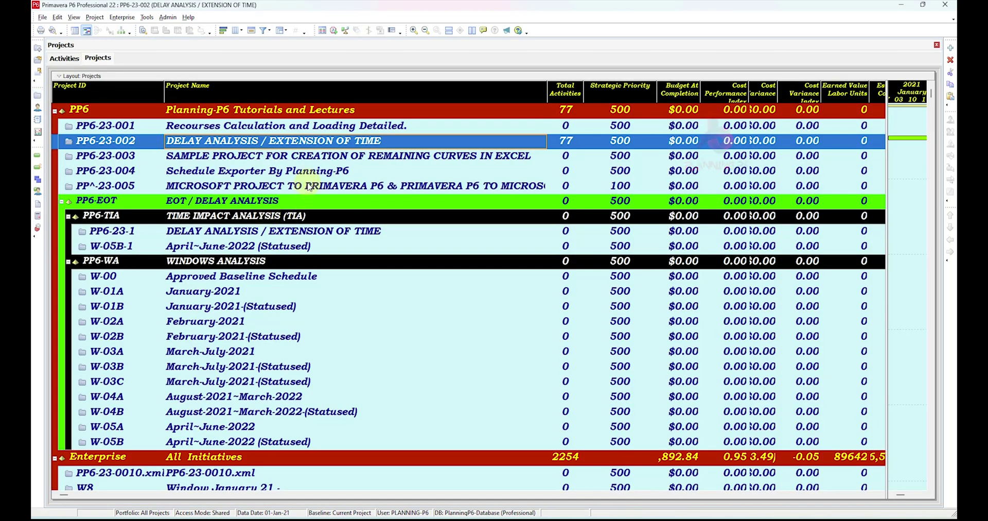
pyautogui.click(272, 156)
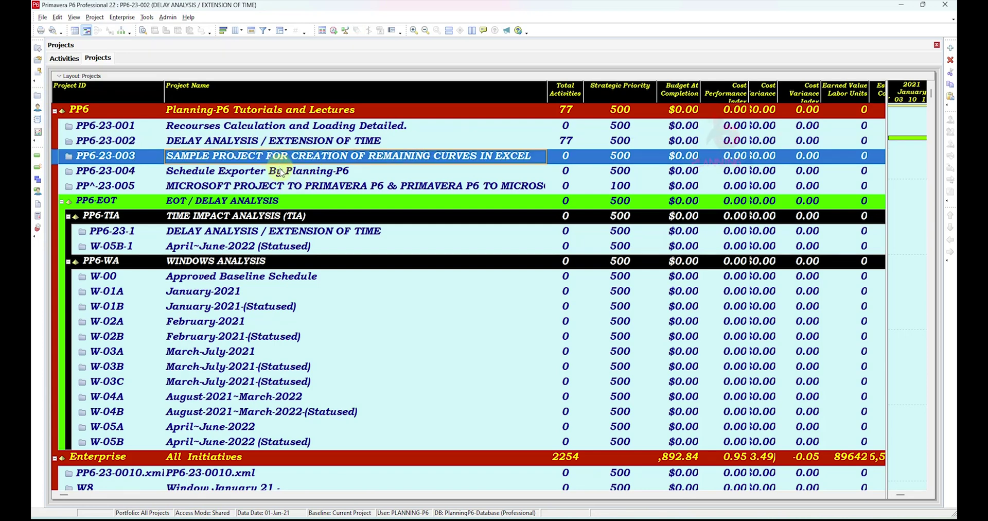
pyautogui.click(272, 126)
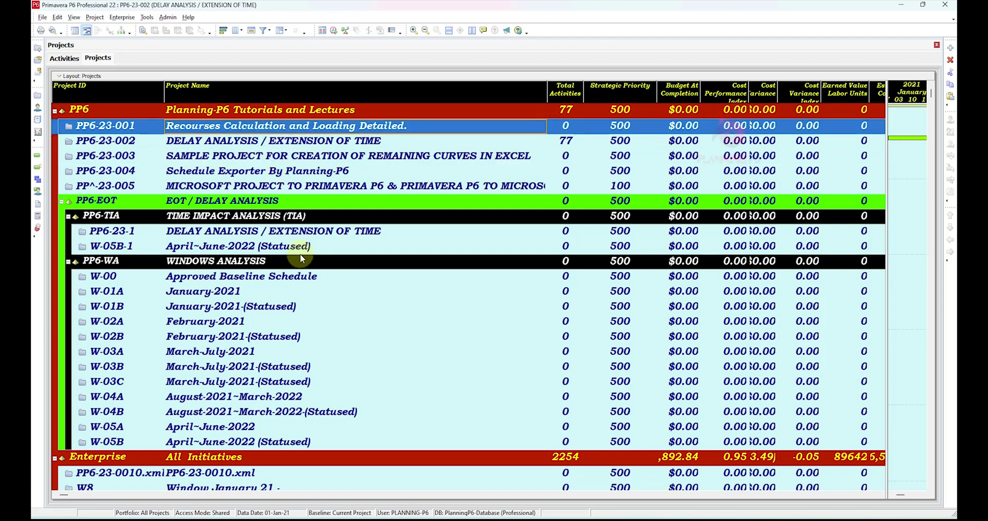
pyautogui.scroll(-1, 296, 254)
pyautogui.scroll(-1, 295, 251)
pyautogui.scroll(-2, 289, 257)
pyautogui.click(249, 292)
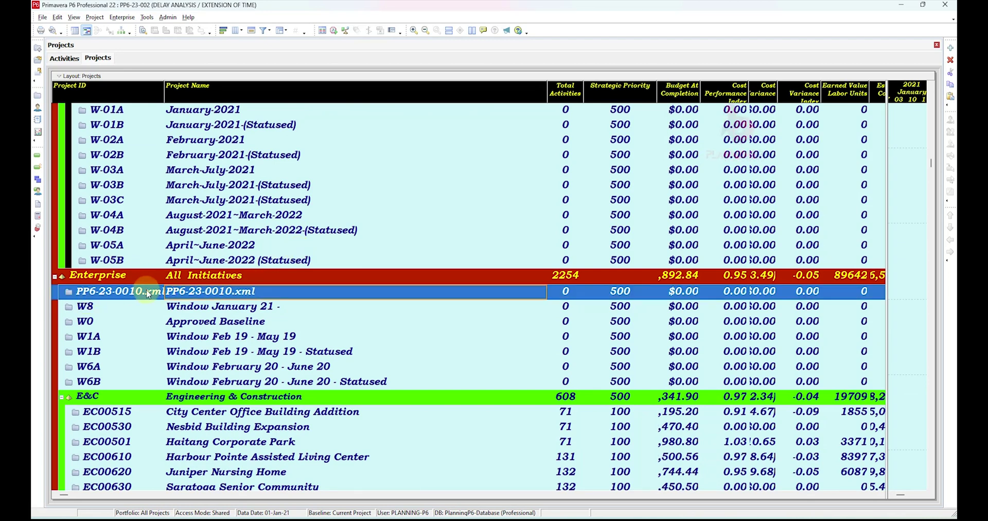
# Open the PP6-23-0010.xml project and scroll through its activities
pyautogui.rightClick(214, 294)
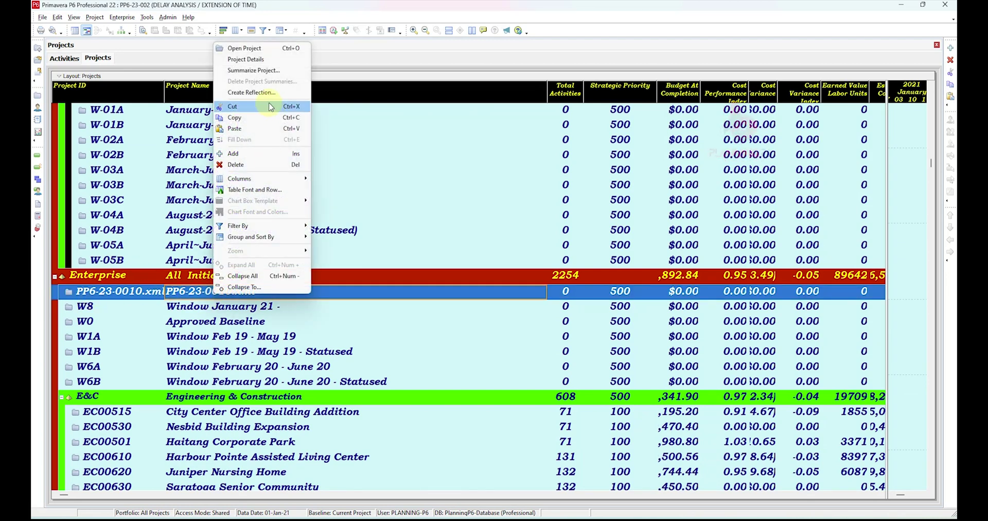
pyautogui.click(145, 58)
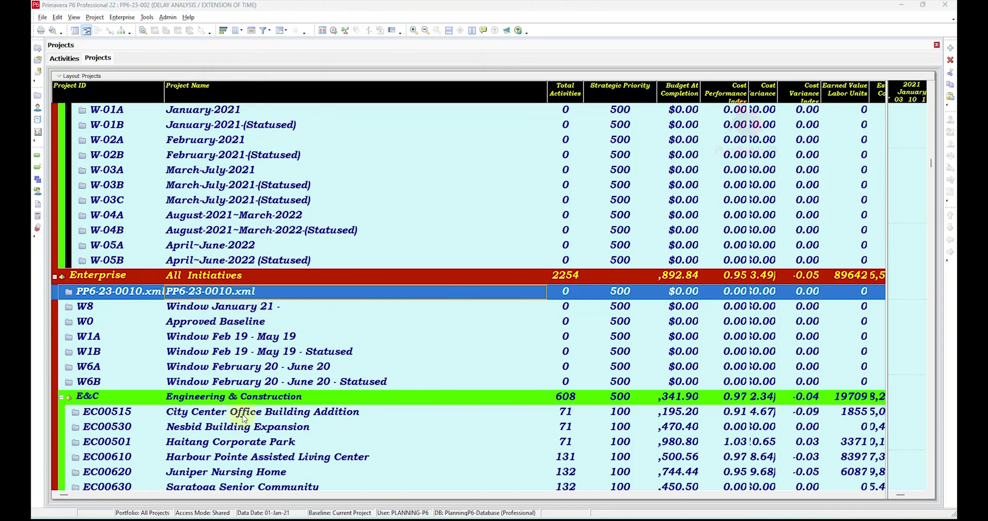
pyautogui.rightClick(247, 289)
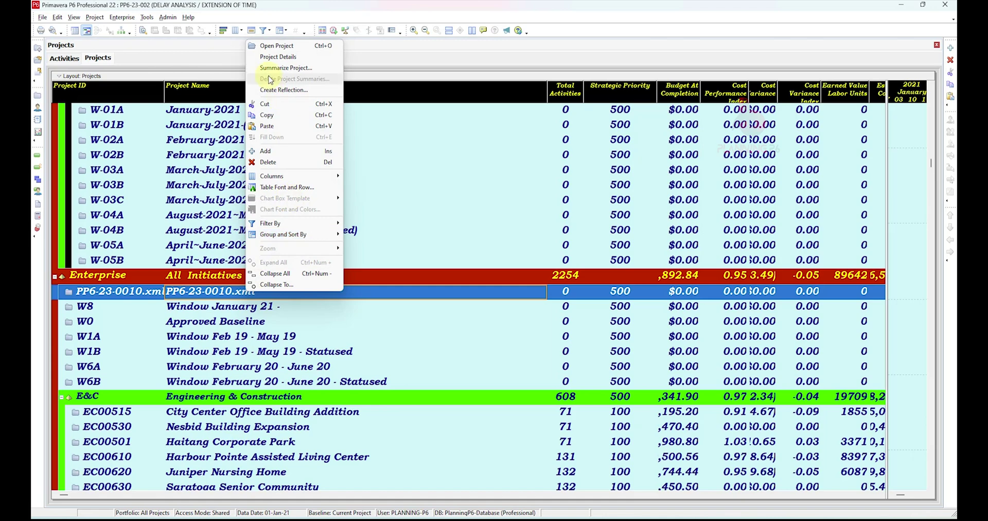
pyautogui.click(273, 42)
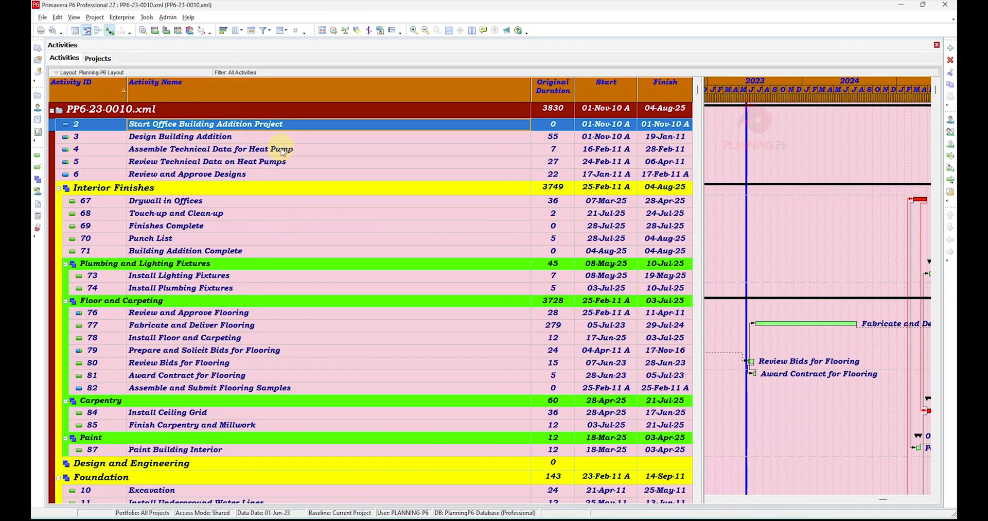
pyautogui.scroll(-4, 422, 294)
pyautogui.scroll(-4, 404, 286)
pyautogui.scroll(-4, 405, 277)
pyautogui.scroll(-2, 403, 272)
pyautogui.scroll(-4, 404, 273)
pyautogui.scroll(-1, 403, 279)
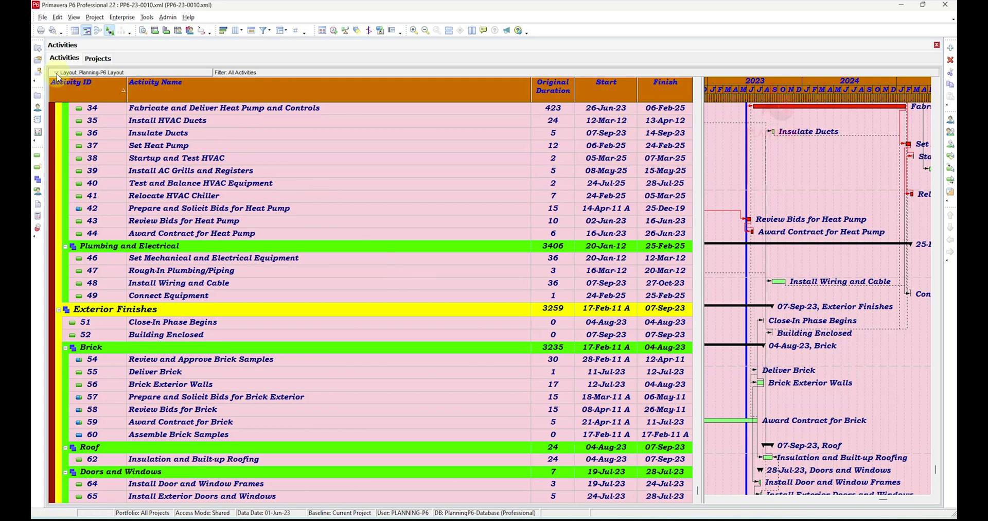
# Start exporting the whole project in Microsoft Project MPX format
pyautogui.click(42, 18)
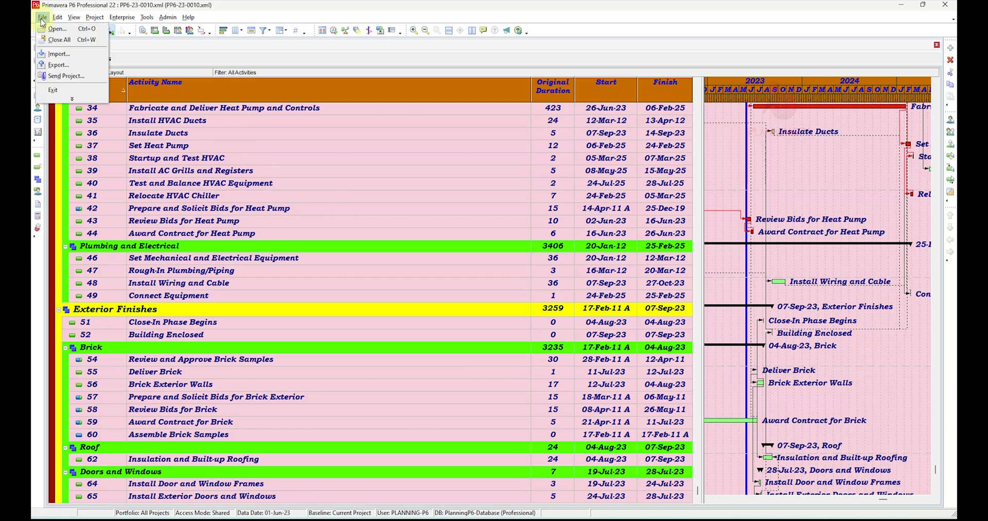
pyautogui.click(66, 65)
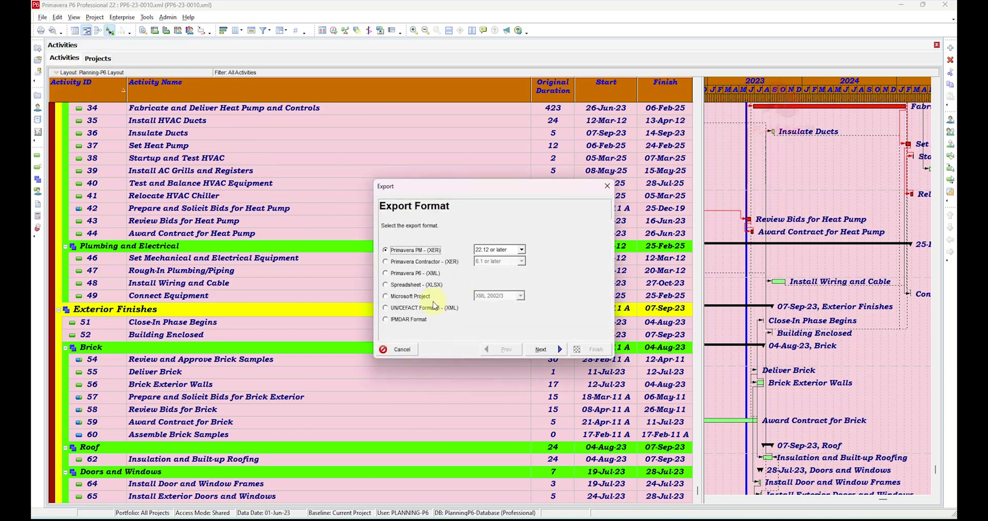
pyautogui.click(409, 297)
pyautogui.click(521, 300)
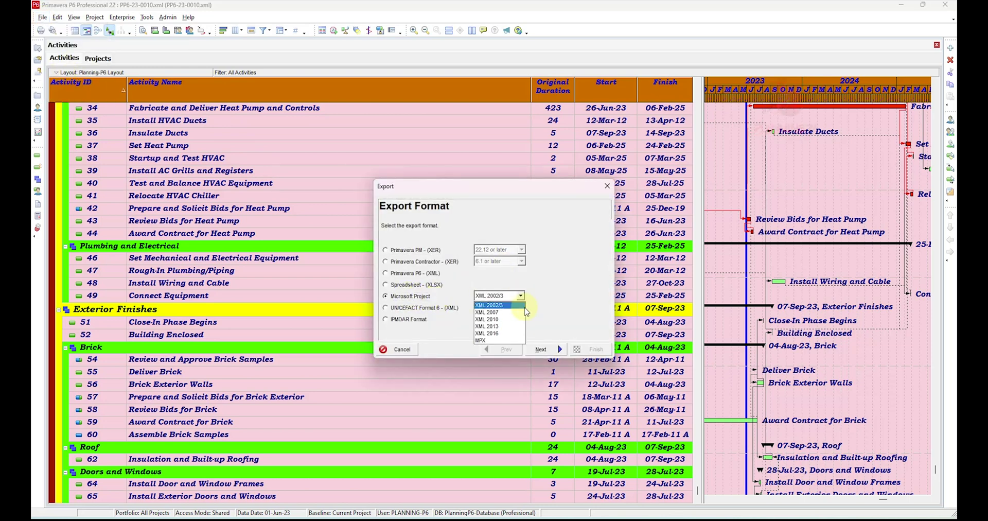
pyautogui.click(498, 340)
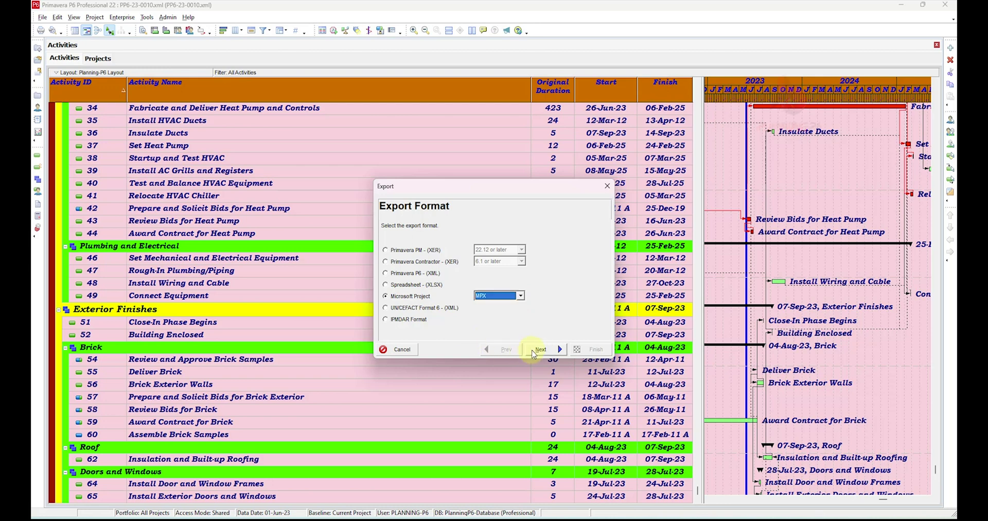
pyautogui.click(540, 350)
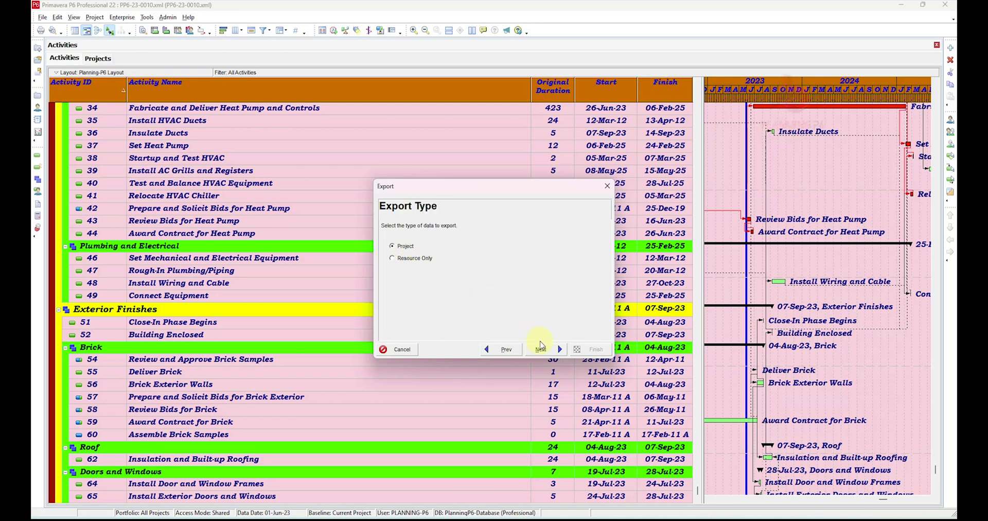
pyautogui.click(540, 348)
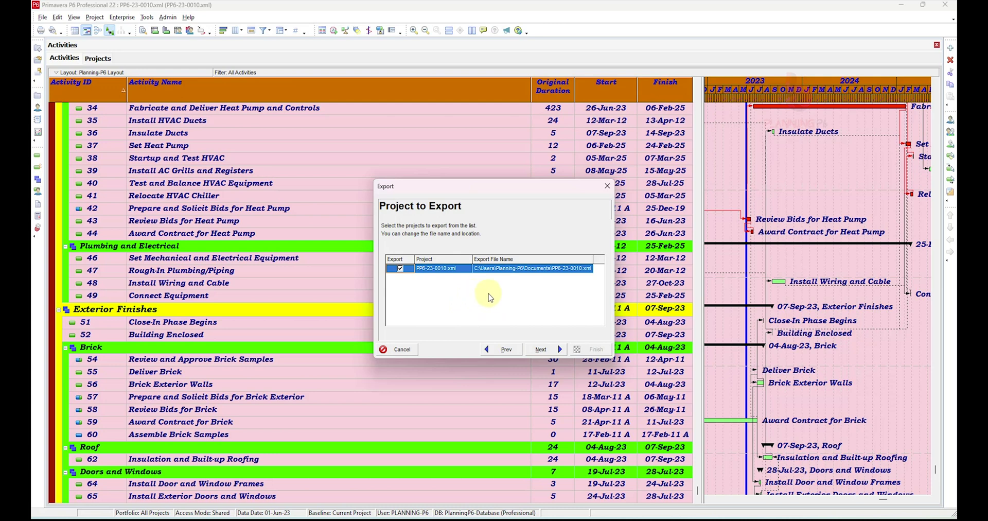
# Set the export file to PP6.1122 in Desktop\MSP TO PP6 with MPX file type
pyautogui.click(519, 269)
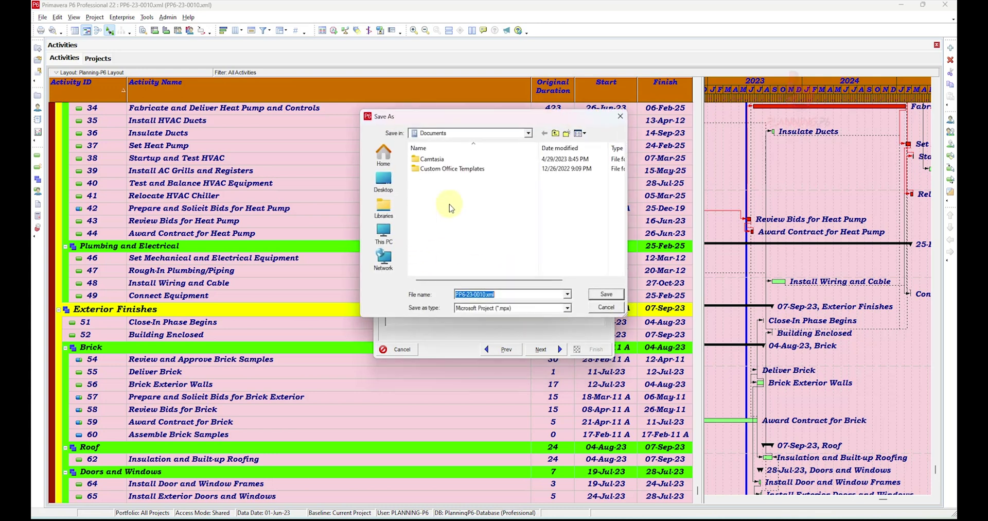
pyautogui.click(383, 180)
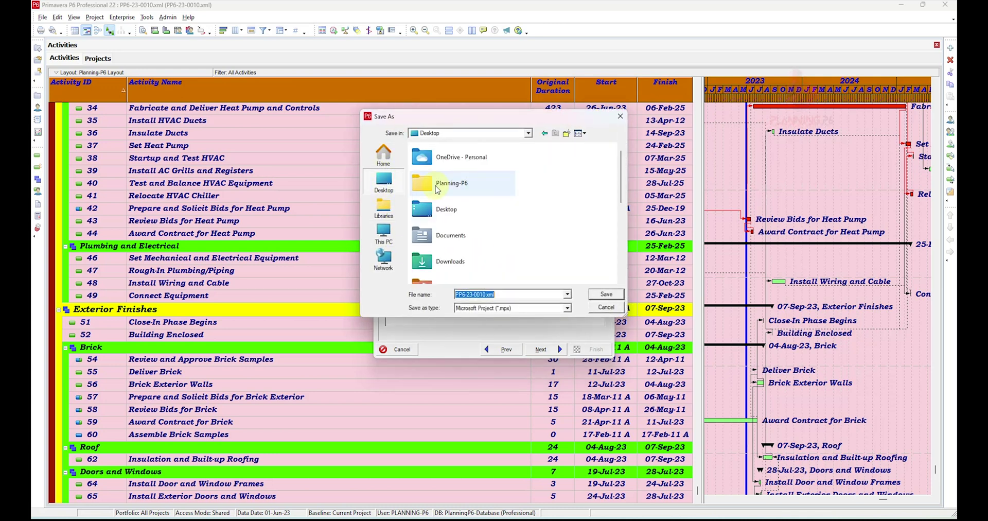
pyautogui.doubleClick(452, 208)
pyautogui.doubleClick(454, 271)
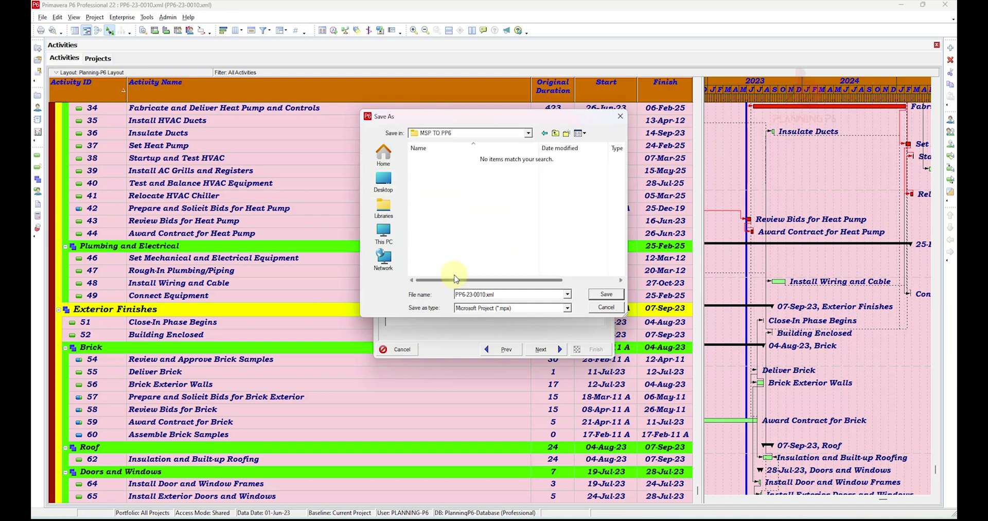
pyautogui.doubleClick(512, 294)
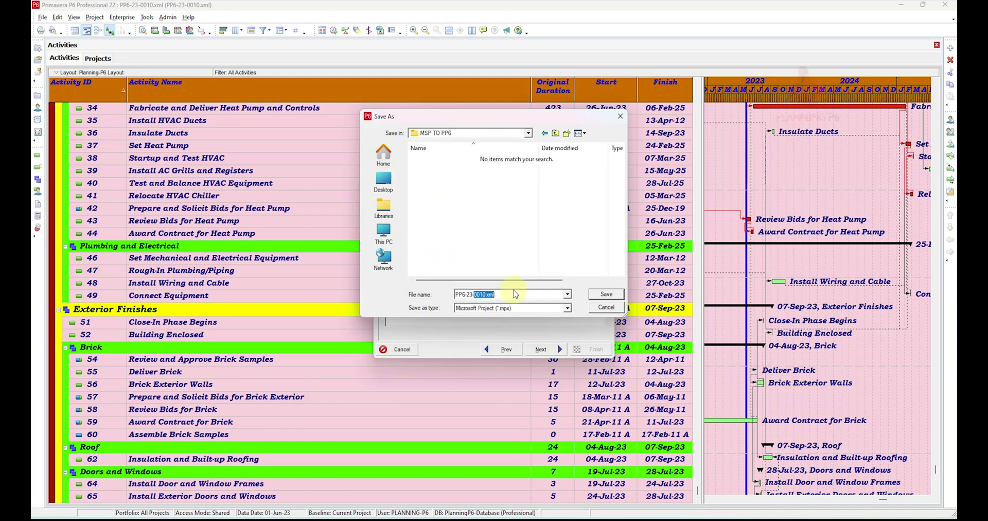
pyautogui.click(506, 294)
pyautogui.moveTo(487, 295); pyautogui.dragTo(456, 295)
pyautogui.write('11')
pyautogui.press('BackSpace')
pyautogui.press('BackSpace')
pyautogui.write('PP6.')
pyautogui.write('1122')
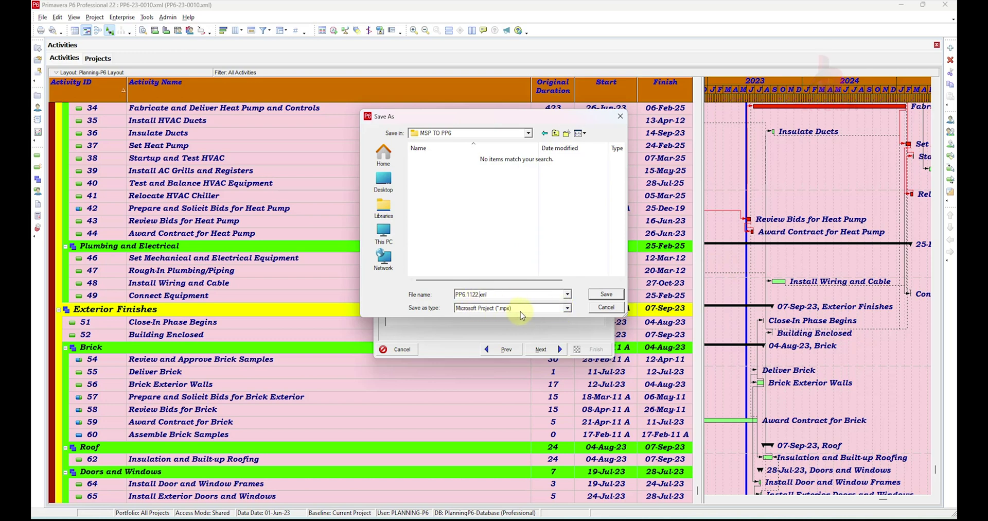
pyautogui.click(567, 309)
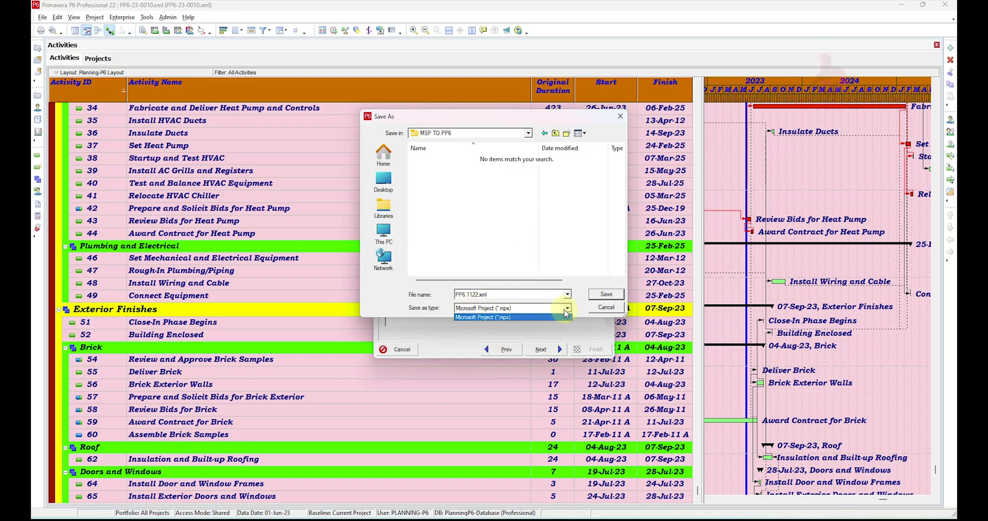
pyautogui.click(512, 318)
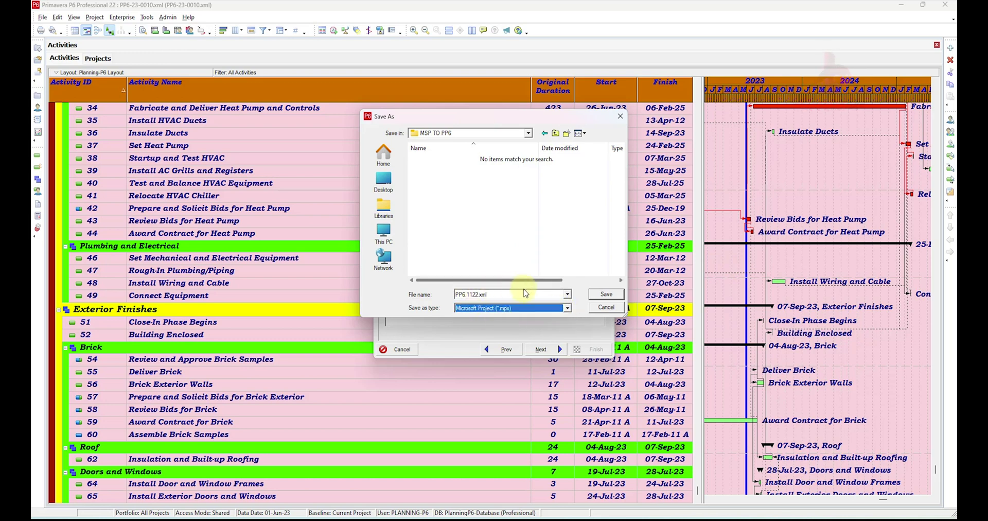
pyautogui.click(605, 295)
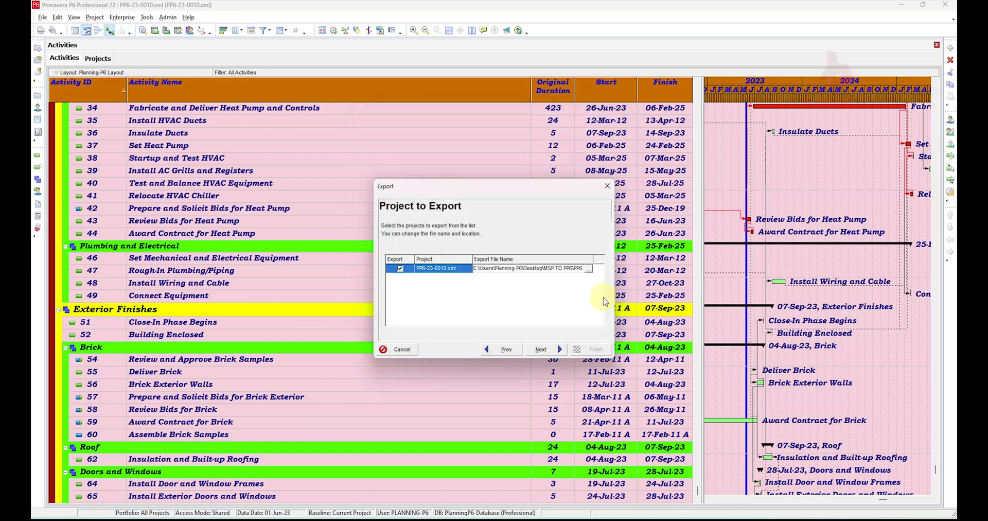
# Finish the MPX export, then open PP6.1122.xml from Explorer in Microsoft Project
pyautogui.click(558, 349)
pyautogui.click(558, 349)
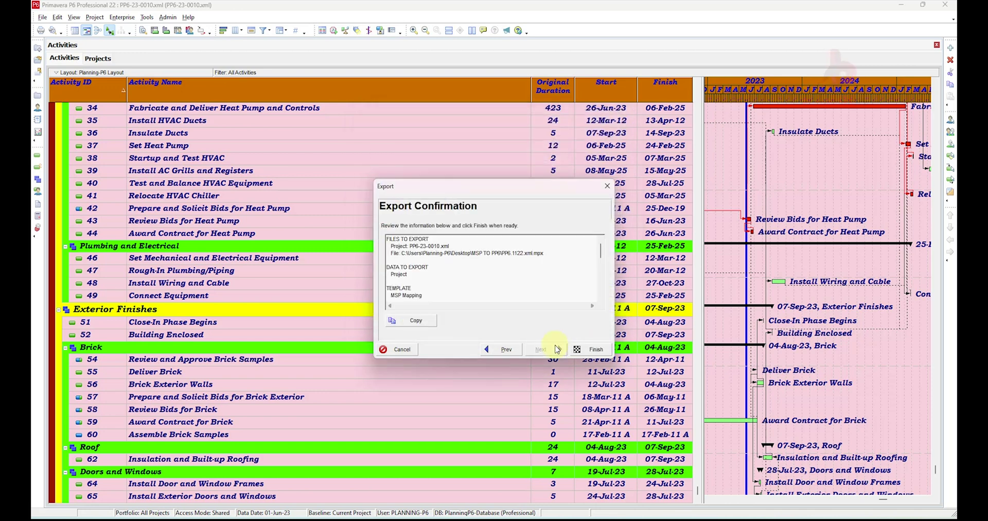
pyautogui.click(587, 350)
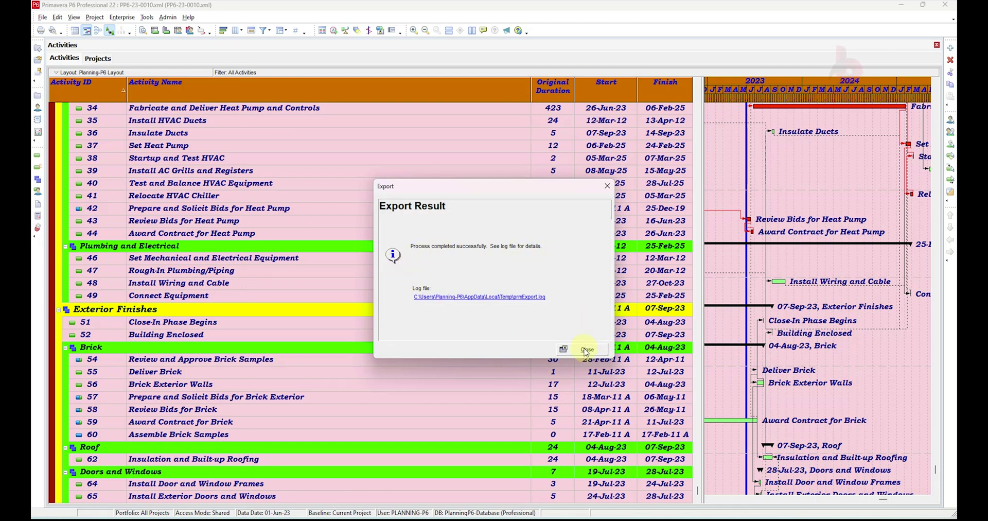
pyautogui.click(584, 349)
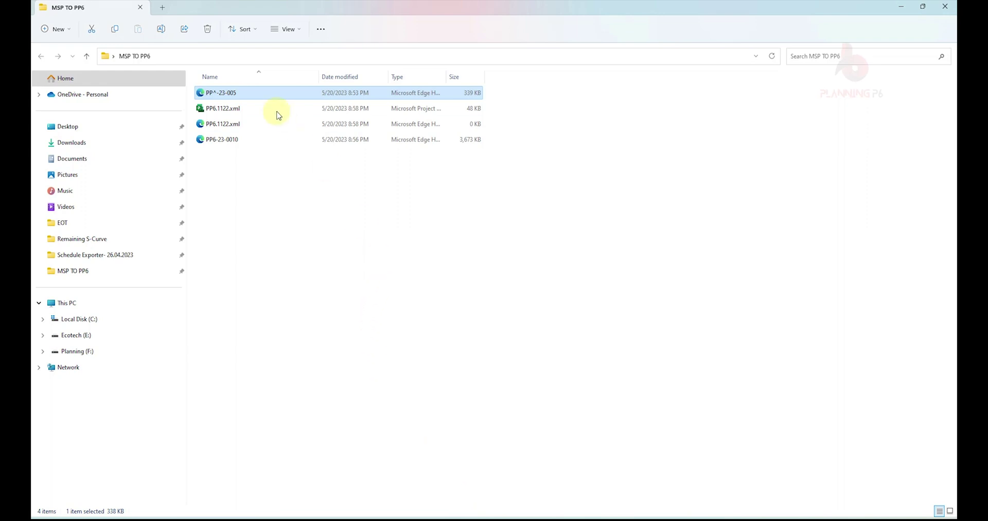
pyautogui.click(262, 109)
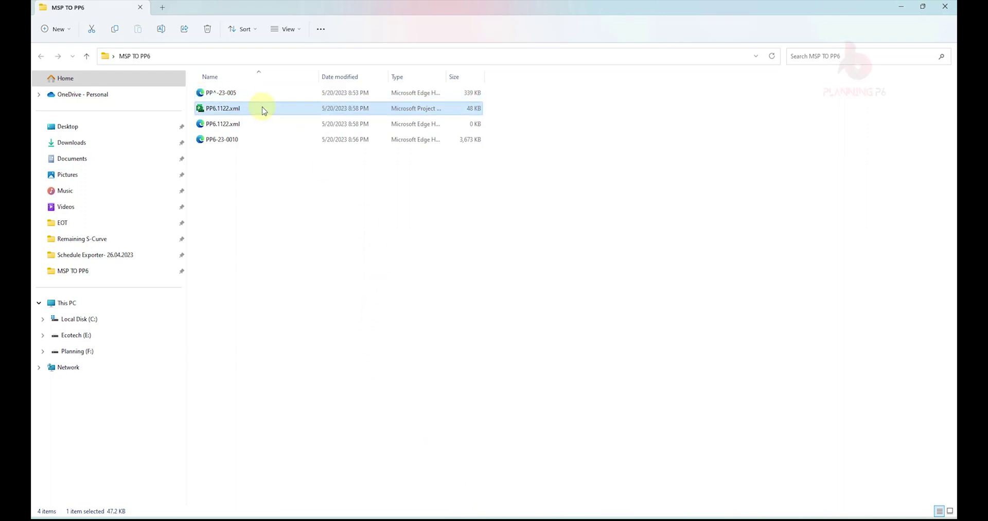
pyautogui.doubleClick(263, 109)
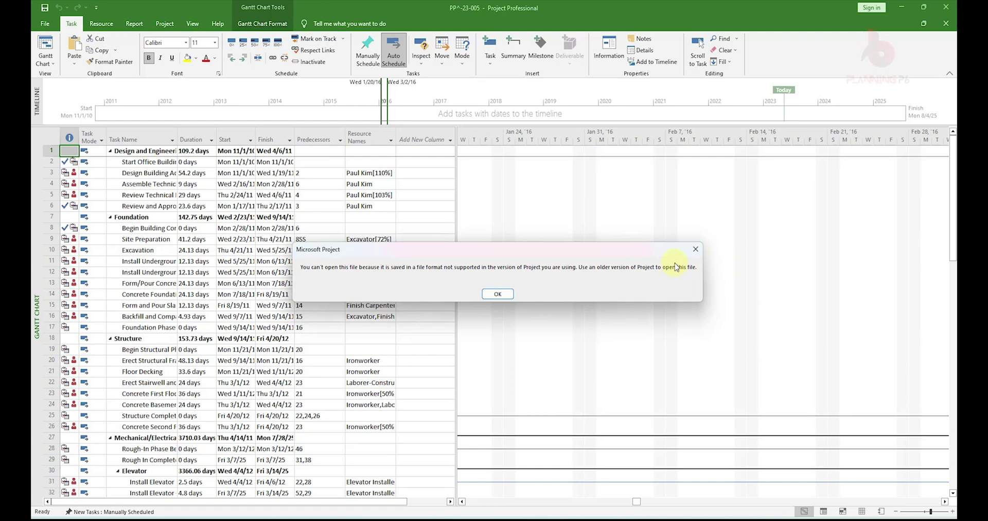
pyautogui.click(456, 468)
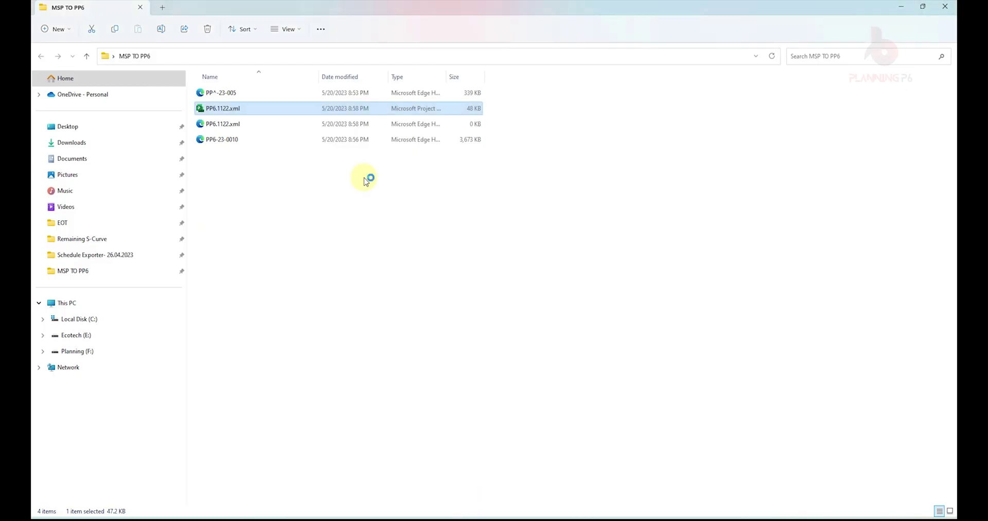
pyautogui.doubleClick(297, 109)
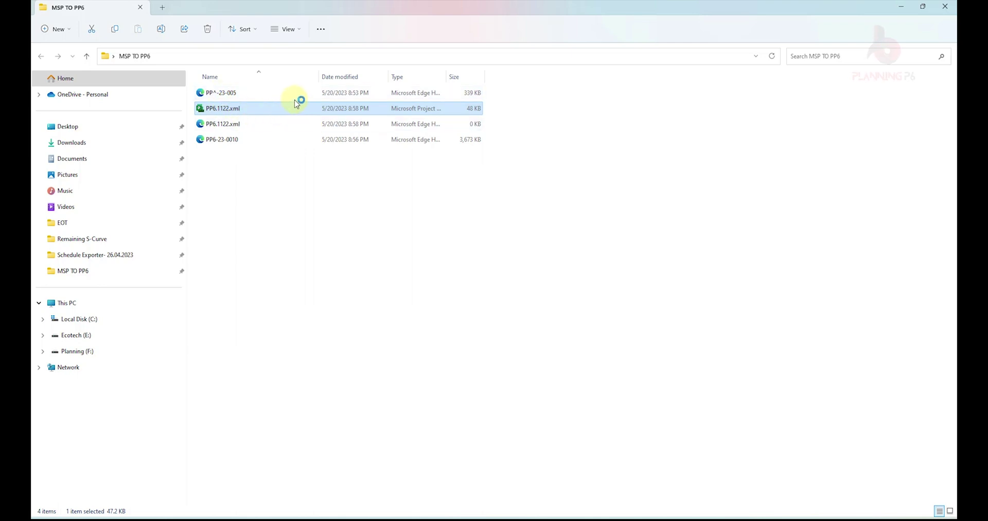